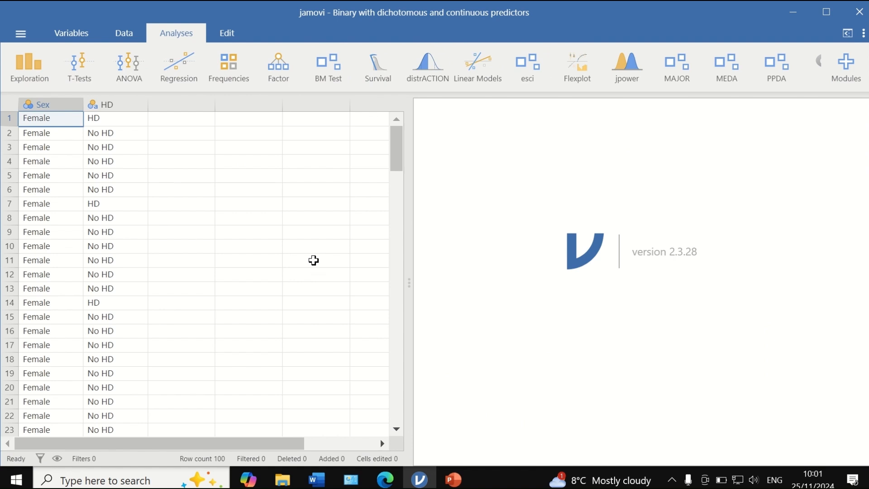
- Look through all rows of the Sex and HD columns in the data sheet
{"action": "scroll", "coordinate": [313, 260], "scroll_direction": "down", "scroll_amount": 12}
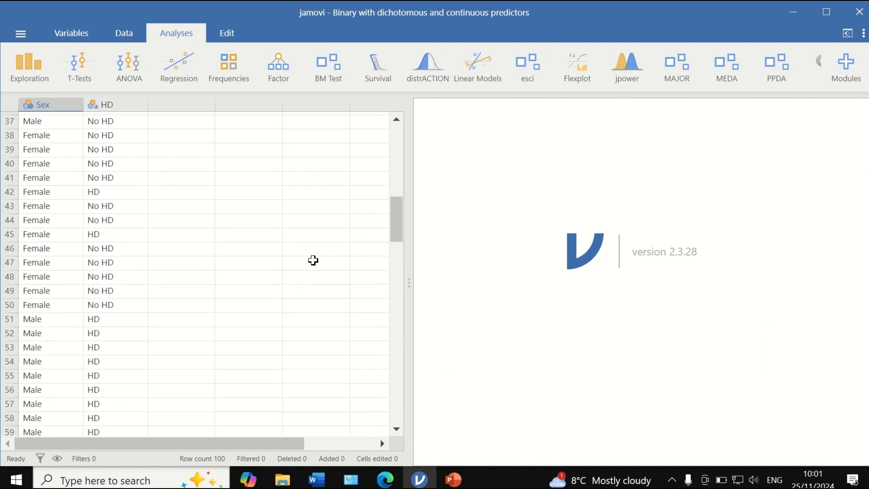
{"action": "scroll", "coordinate": [313, 260], "scroll_direction": "down", "scroll_amount": 18}
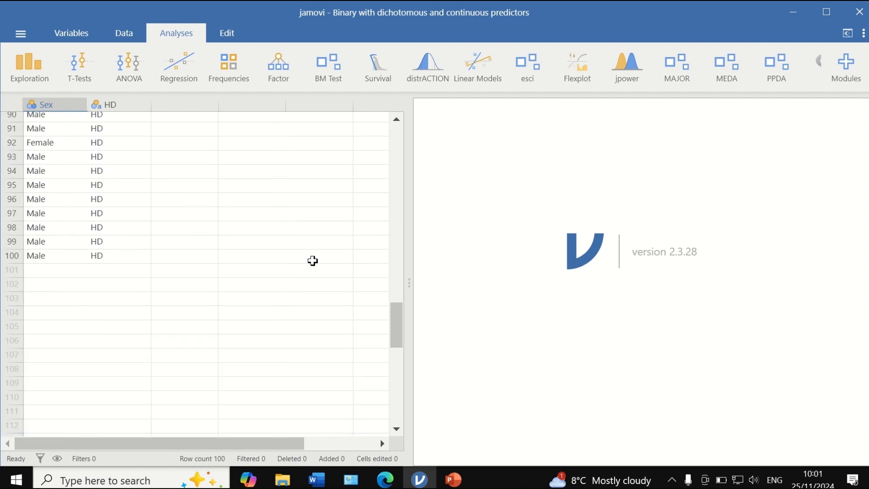
{"action": "scroll", "coordinate": [313, 261], "scroll_direction": "up", "scroll_amount": 20}
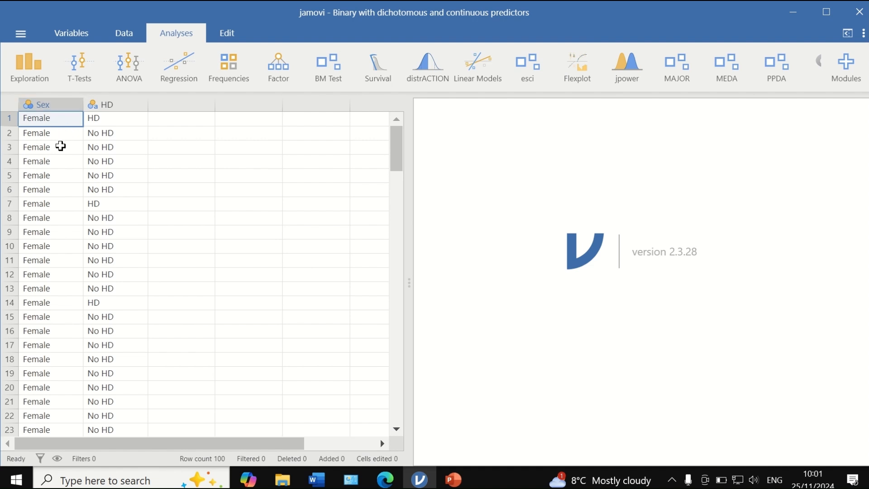
{"action": "scroll", "coordinate": [62, 141], "scroll_direction": "down", "scroll_amount": 12}
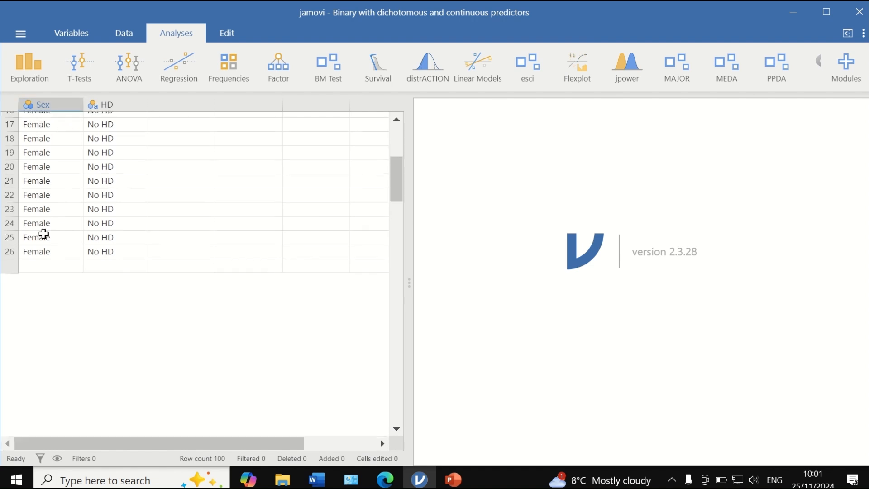
{"action": "scroll", "coordinate": [62, 238], "scroll_direction": "down", "scroll_amount": 4}
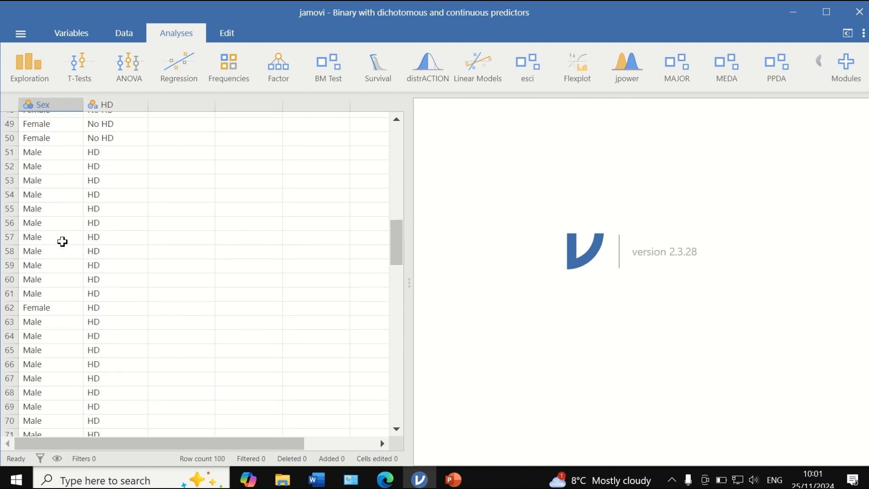
{"action": "scroll", "coordinate": [63, 242], "scroll_direction": "up", "scroll_amount": 16}
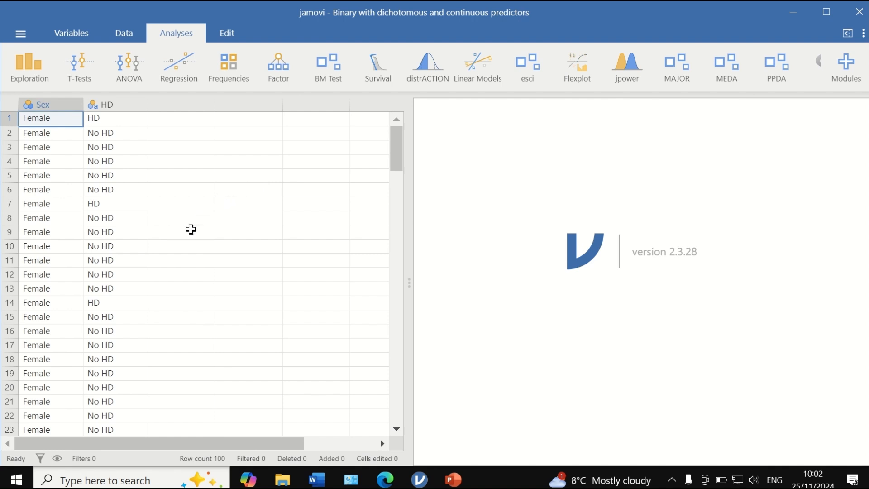
- Create a Descriptives analysis of the variables Sex and HD with frequency tables enabled
{"action": "left_click", "coordinate": [31, 81]}
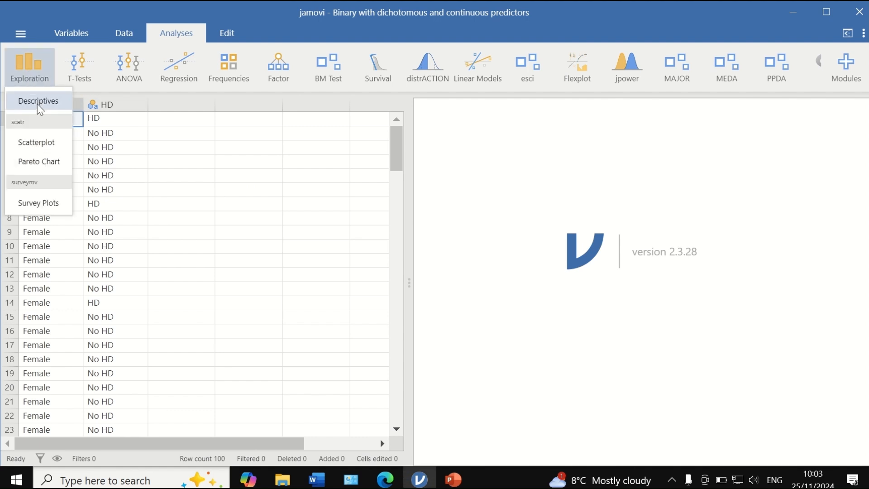
{"action": "left_click", "coordinate": [39, 102]}
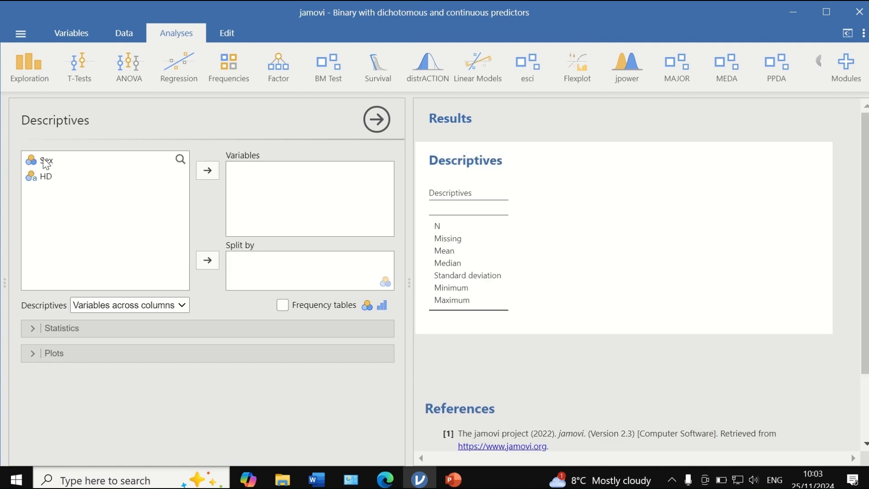
{"action": "left_click", "coordinate": [47, 161]}
{"action": "left_click", "coordinate": [207, 170]}
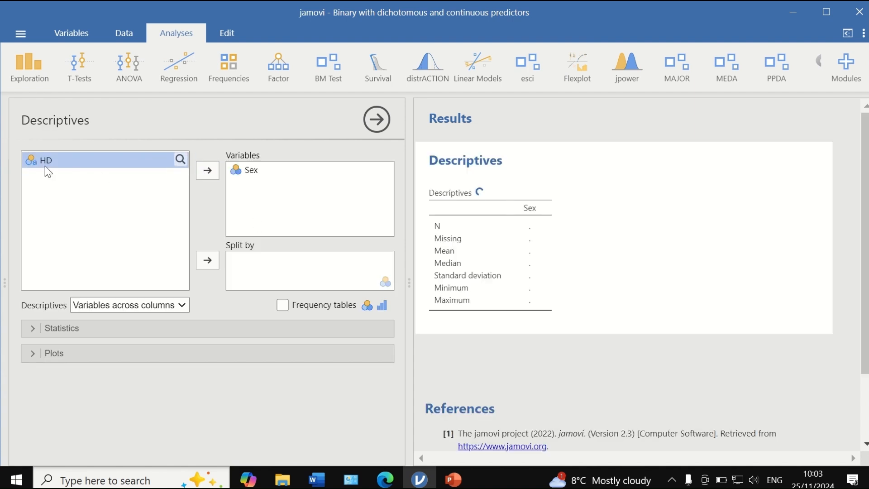
{"action": "left_click", "coordinate": [209, 171]}
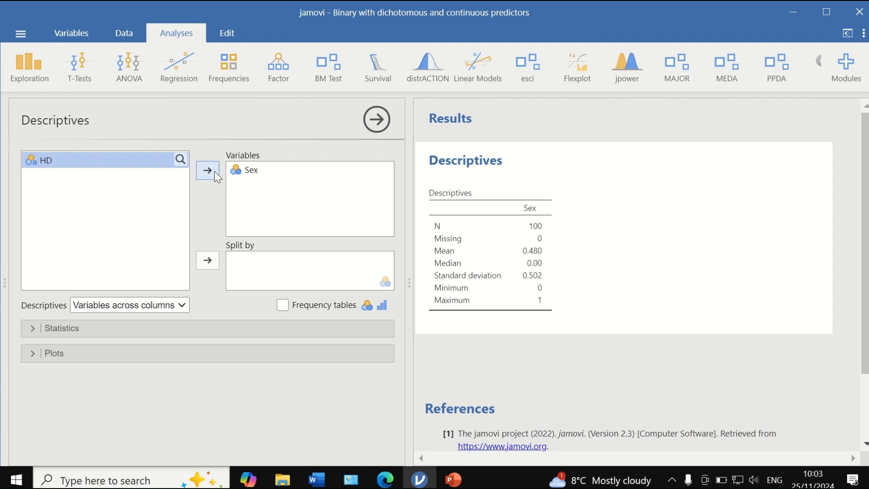
{"action": "left_click", "coordinate": [284, 305]}
- Exclude the median, mean, standard deviation, minimum and maximum from the descriptive statistics and review the frequency tables
{"action": "left_click", "coordinate": [70, 329]}
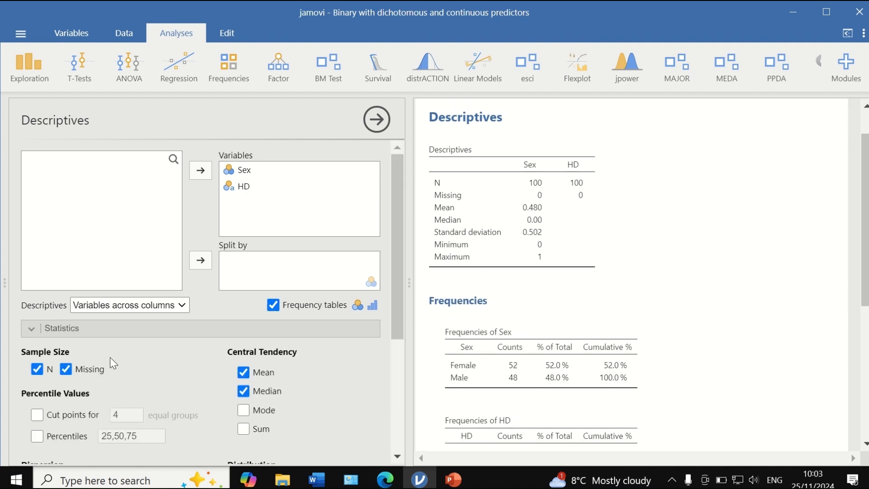
{"action": "scroll", "coordinate": [125, 376], "scroll_direction": "down", "scroll_amount": 2}
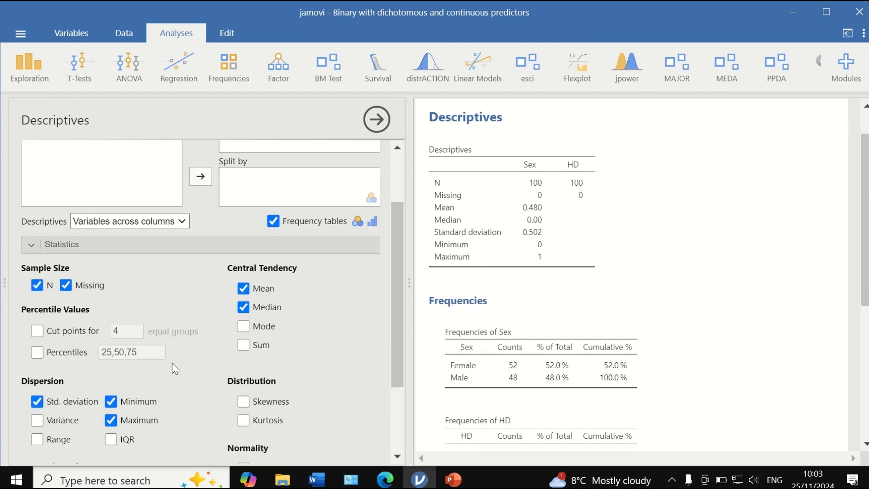
{"action": "left_click", "coordinate": [243, 307]}
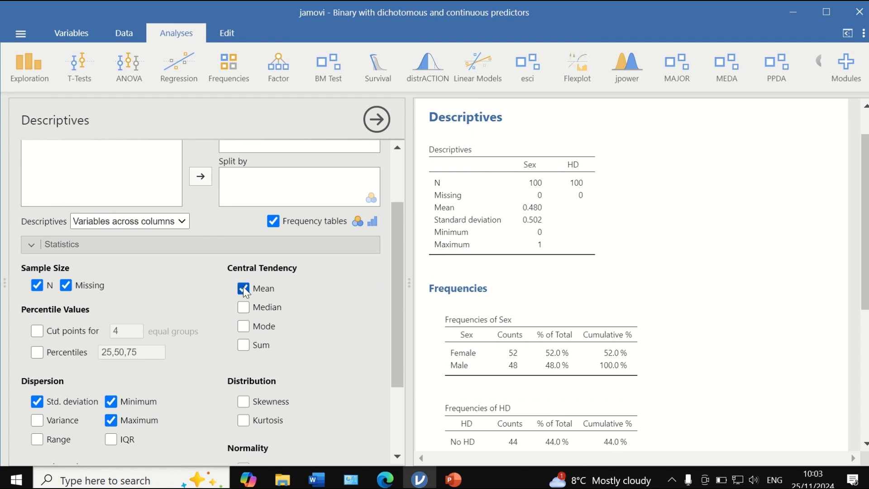
{"action": "left_click", "coordinate": [243, 288]}
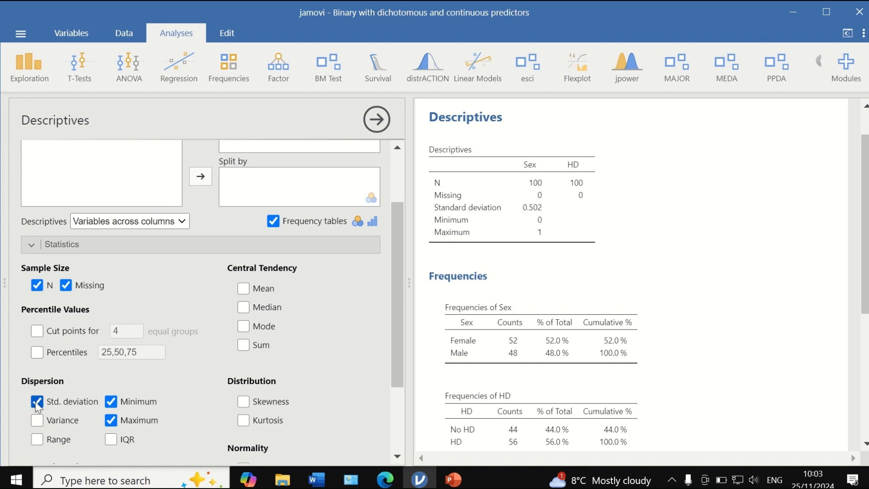
{"action": "left_click", "coordinate": [111, 419]}
{"action": "scroll", "coordinate": [189, 368], "scroll_direction": "down", "scroll_amount": 3}
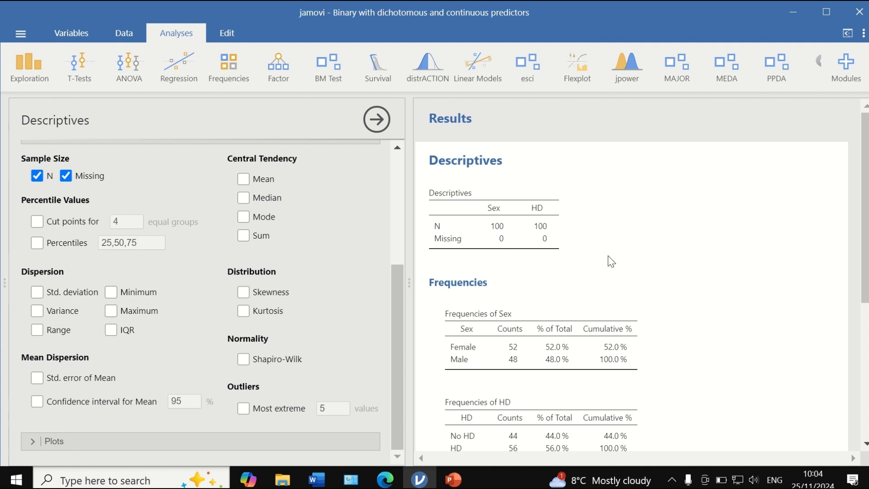
{"action": "scroll", "coordinate": [614, 260], "scroll_direction": "down", "scroll_amount": 2}
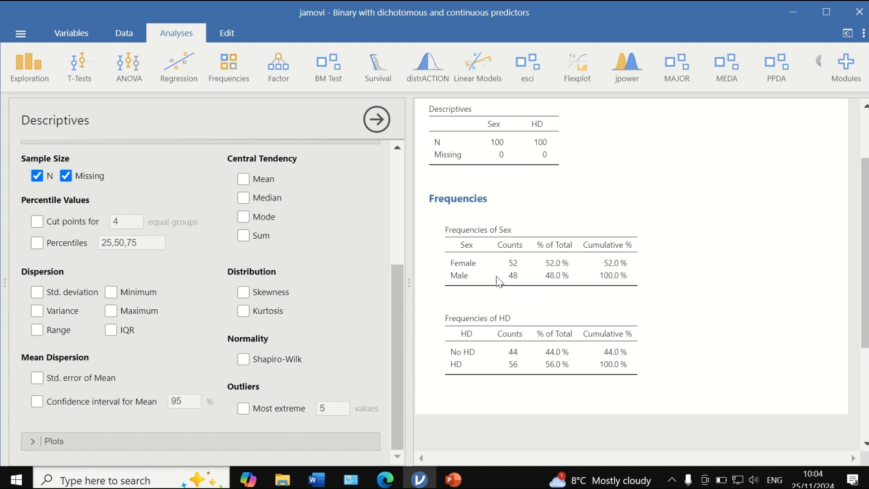
{"action": "scroll", "coordinate": [555, 366], "scroll_direction": "down", "scroll_amount": 2}
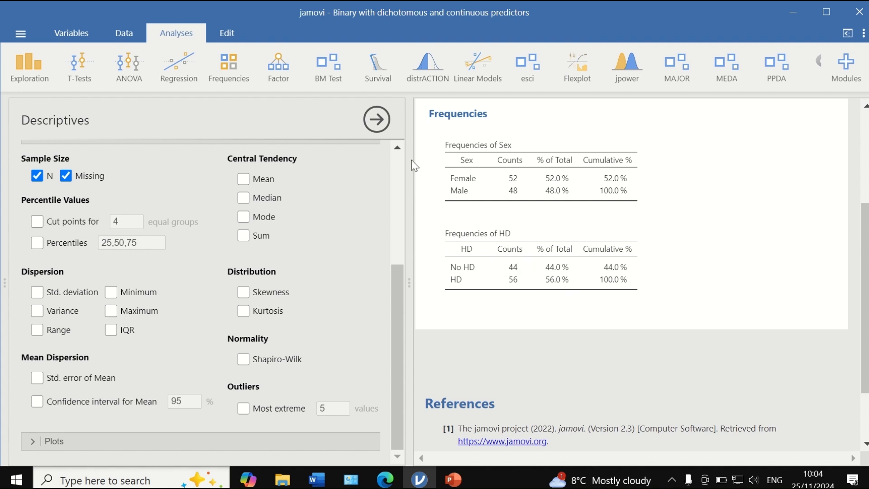
{"action": "left_click", "coordinate": [174, 74]}
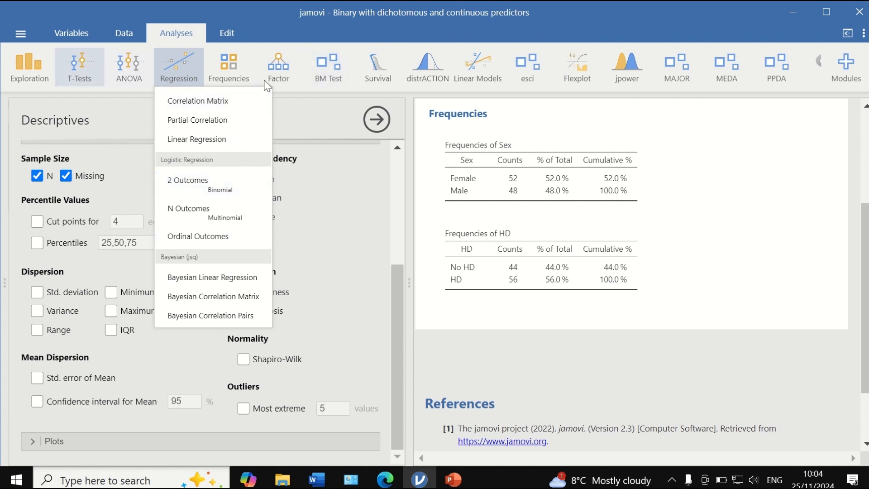
{"action": "left_click", "coordinate": [845, 75]}
{"action": "left_click", "coordinate": [773, 141]}
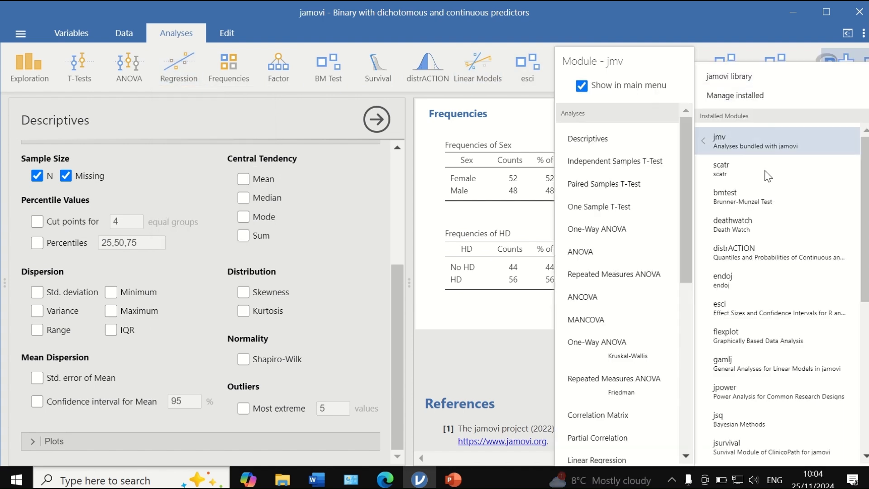
{"action": "left_click", "coordinate": [779, 420]}
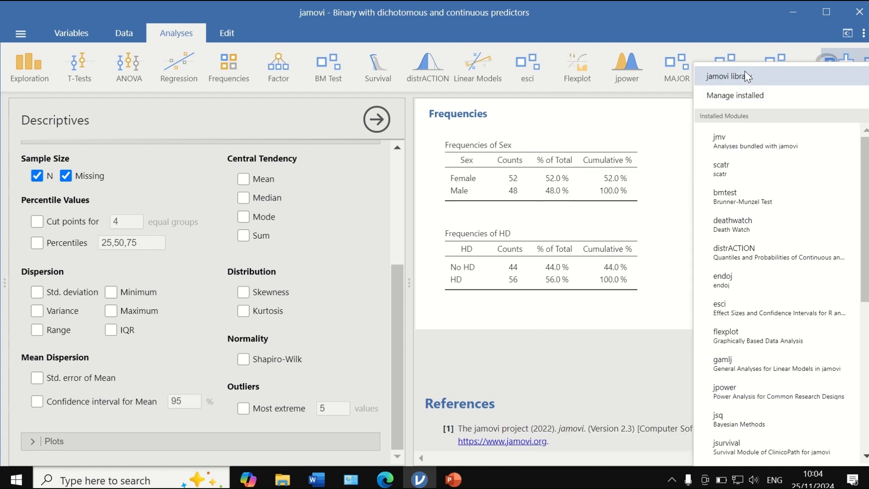
- Set up a binomial (2 Outcomes) logistic regression with HD as the dependent variable and Sex as a factor
{"action": "left_click", "coordinate": [187, 69]}
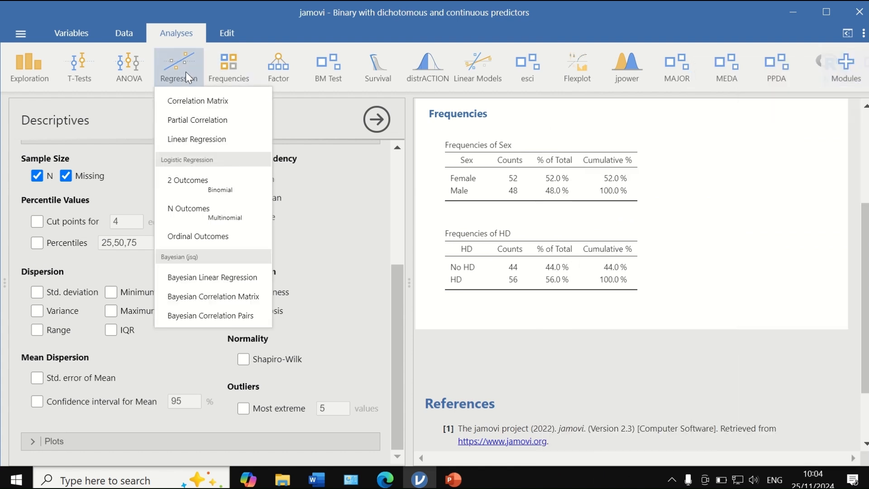
{"action": "left_click", "coordinate": [187, 181]}
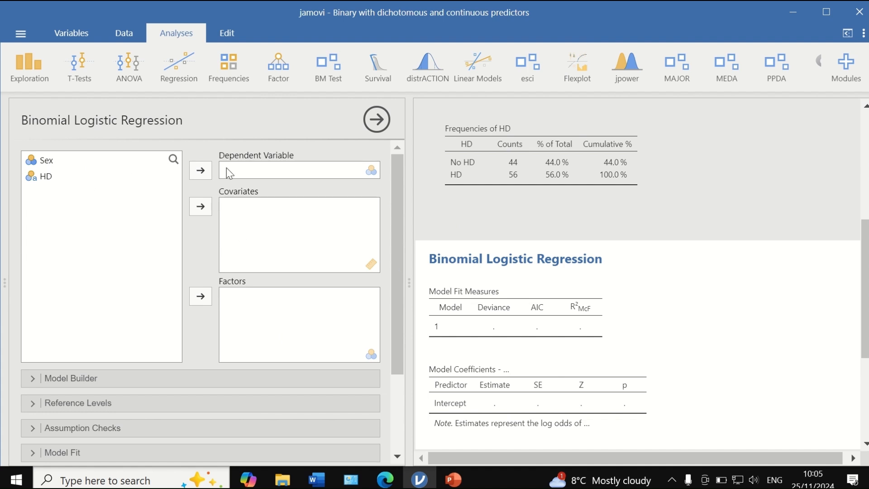
{"action": "left_click", "coordinate": [56, 177]}
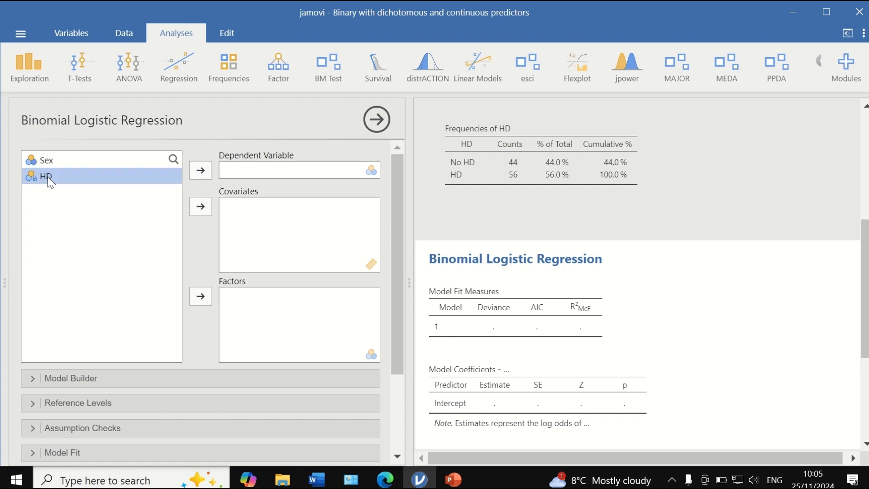
{"action": "left_click", "coordinate": [197, 170]}
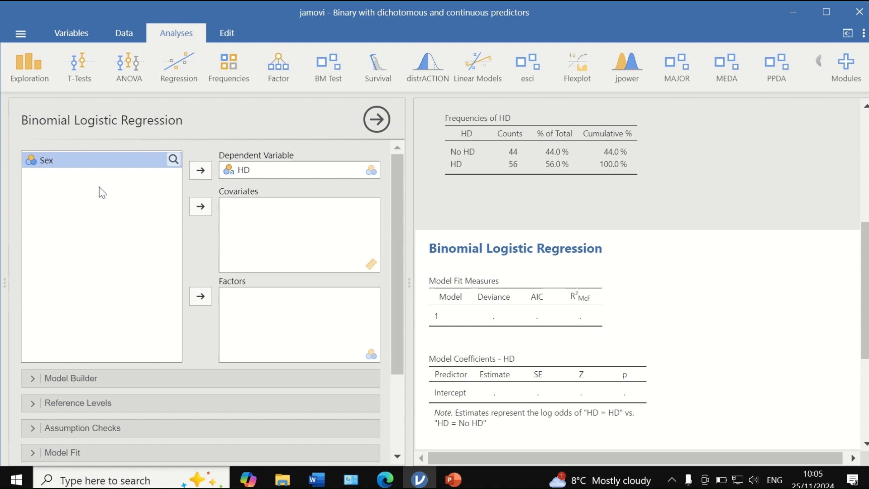
{"action": "left_click", "coordinate": [200, 298]}
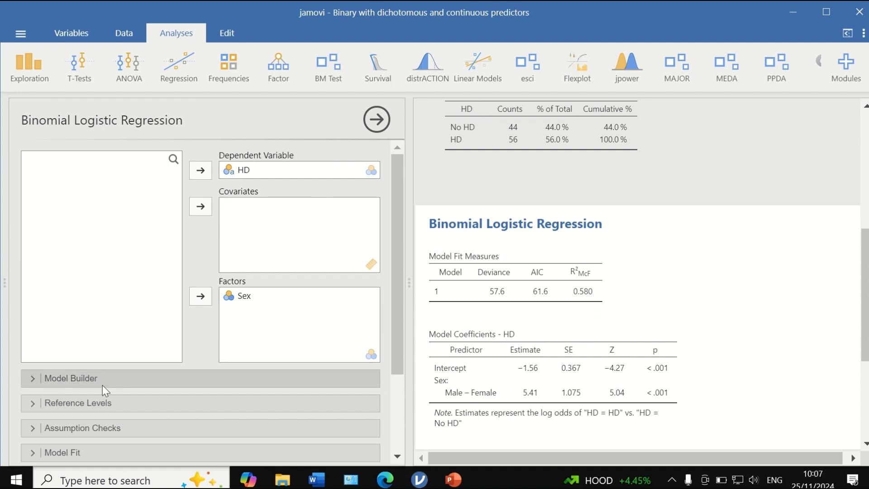
- Examine the regression's model blocks, the reference levels of HD and Sex, and the available assumption checks
{"action": "scroll", "coordinate": [145, 407], "scroll_direction": "down", "scroll_amount": 5}
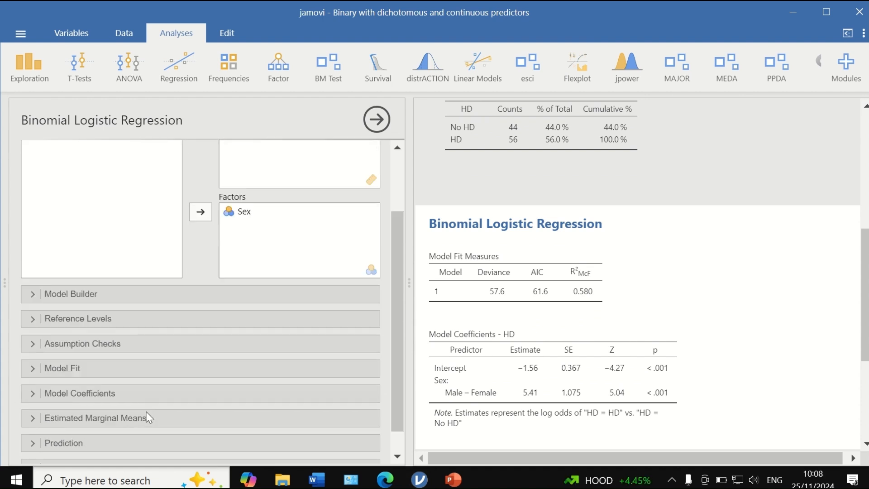
{"action": "left_click", "coordinate": [82, 266]}
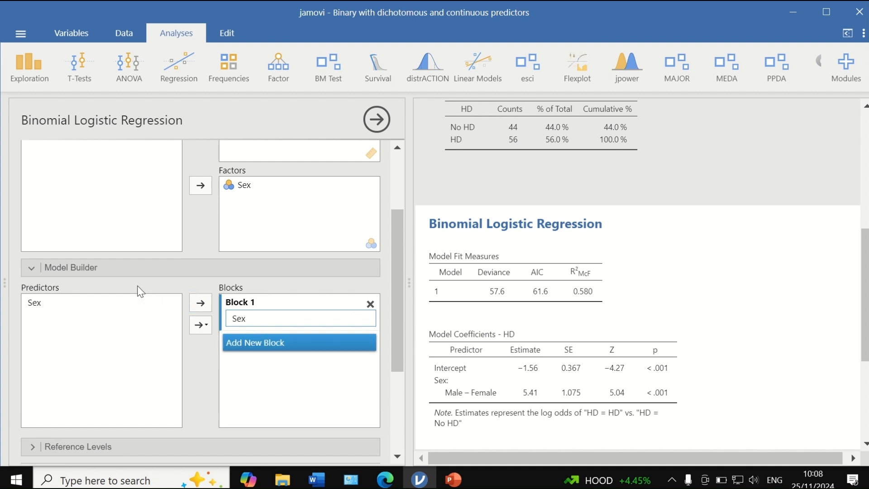
{"action": "left_click", "coordinate": [32, 267]}
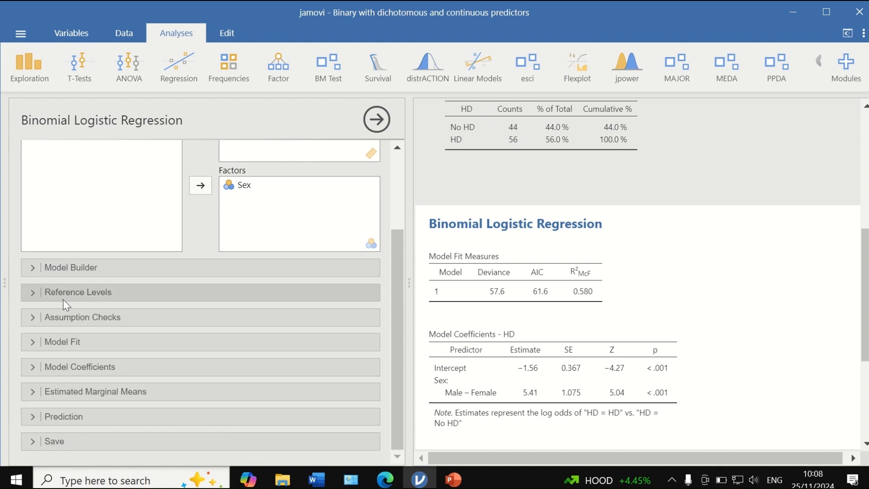
{"action": "left_click", "coordinate": [35, 294]}
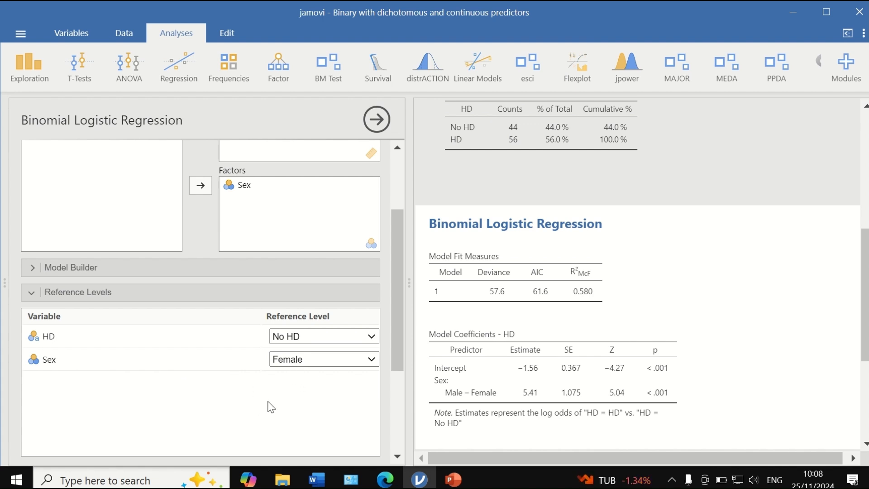
{"action": "scroll", "coordinate": [287, 384], "scroll_direction": "down", "scroll_amount": 2}
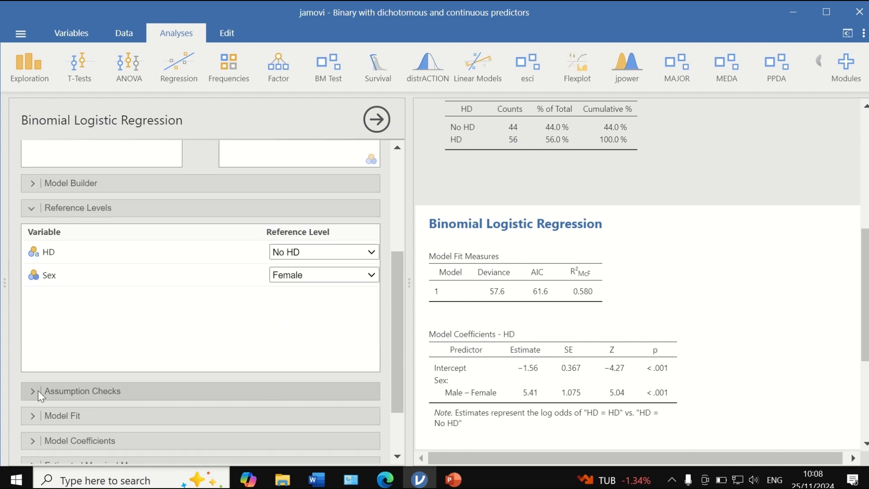
{"action": "left_click", "coordinate": [38, 390]}
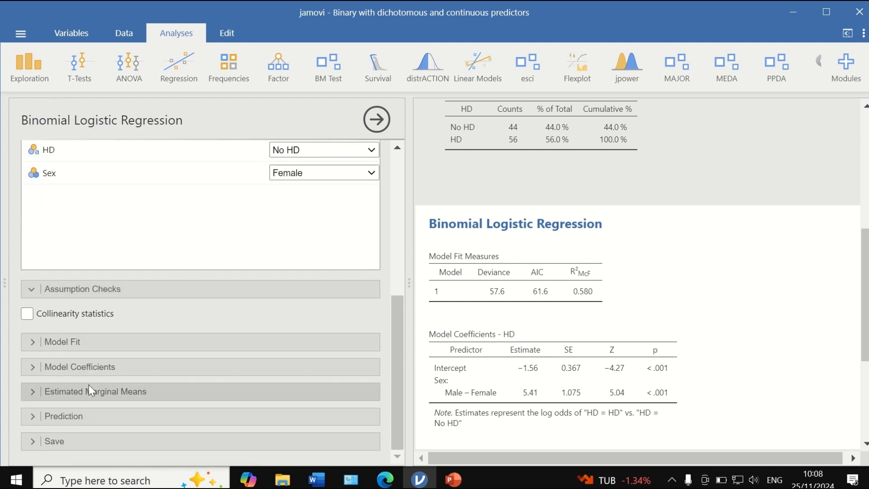
{"action": "left_click", "coordinate": [32, 296]}
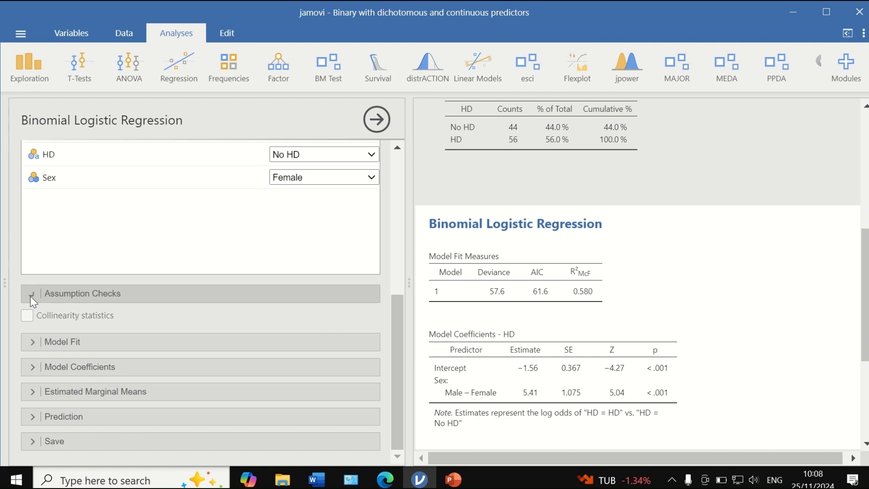
- Add Cox & Snell's R² and Nagelkerke's R² to the regression's model fit measures
{"action": "left_click", "coordinate": [28, 342]}
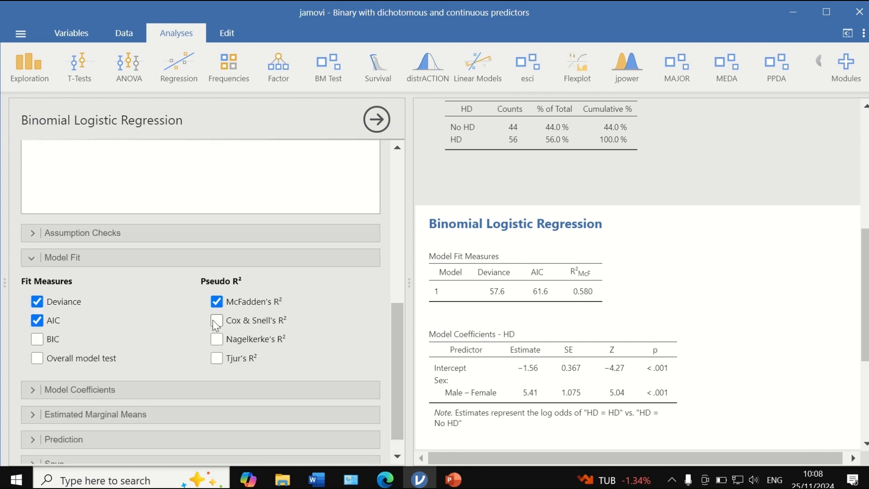
{"action": "left_click", "coordinate": [216, 322]}
{"action": "left_click", "coordinate": [214, 340]}
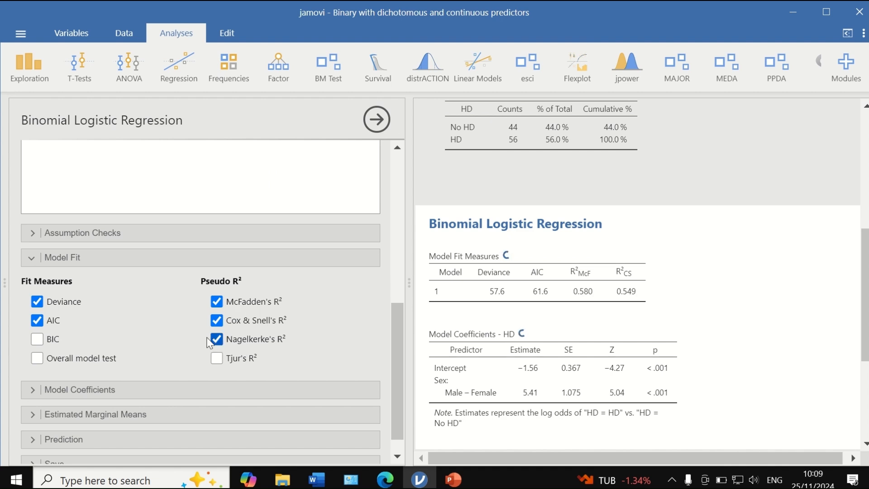
{"action": "scroll", "coordinate": [227, 367], "scroll_direction": "down", "scroll_amount": 1}
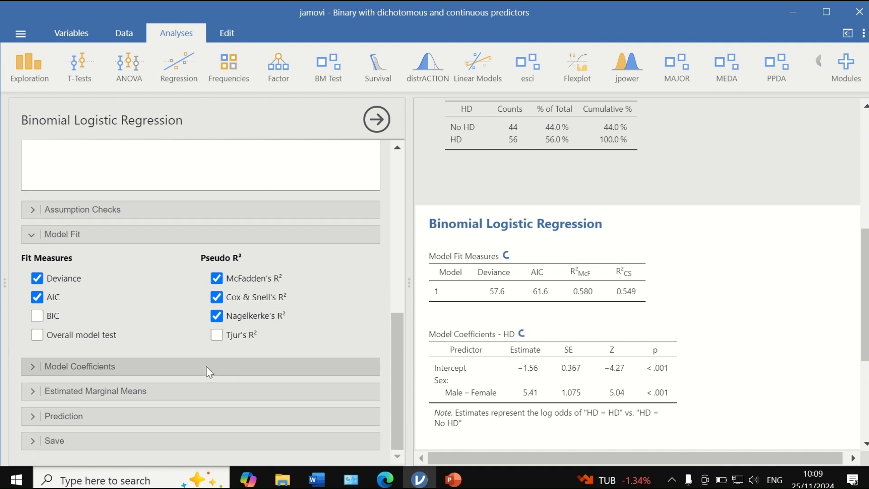
- Add the odds ratio with its confidence interval to the model coefficients and review the fit, coefficient and classification tables
{"action": "left_click", "coordinate": [33, 367]}
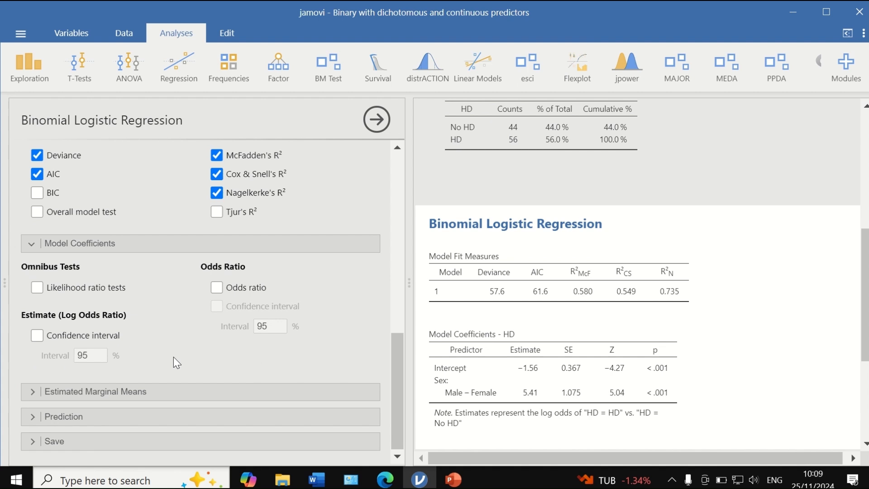
{"action": "left_click", "coordinate": [226, 286]}
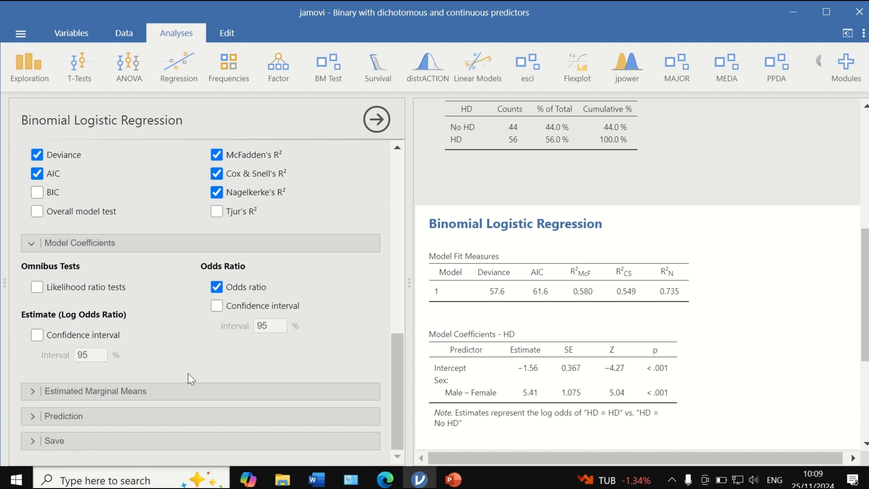
{"action": "left_click", "coordinate": [217, 305]}
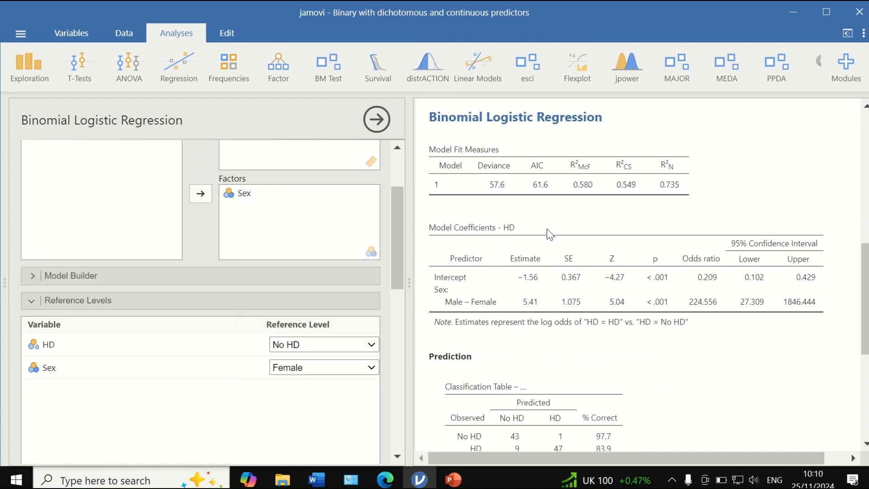
{"action": "scroll", "coordinate": [583, 248], "scroll_direction": "up", "scroll_amount": 5}
{"action": "scroll", "coordinate": [606, 281], "scroll_direction": "down", "scroll_amount": 4}
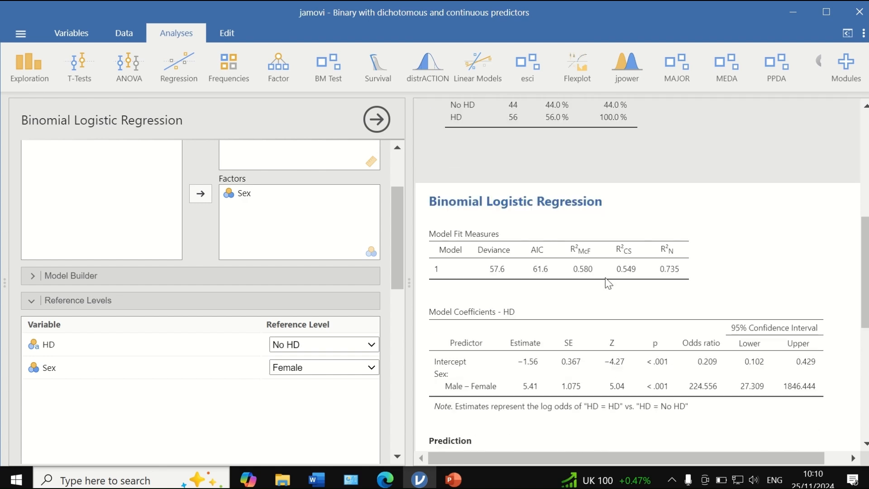
{"action": "scroll", "coordinate": [557, 275], "scroll_direction": "down", "scroll_amount": 2}
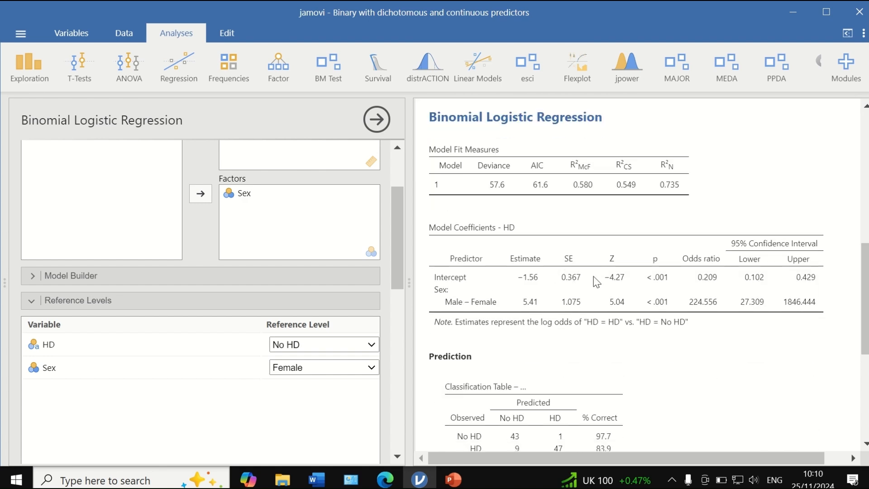
{"action": "scroll", "coordinate": [583, 239], "scroll_direction": "down", "scroll_amount": 3}
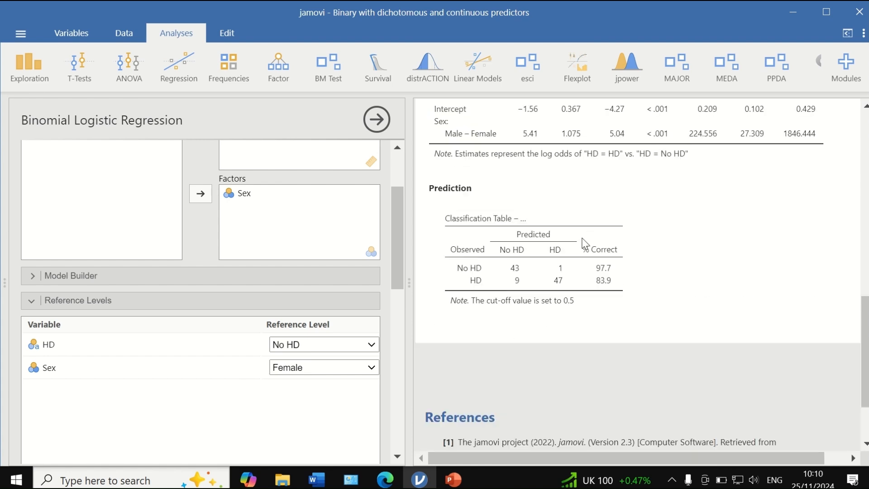
{"action": "scroll", "coordinate": [635, 218], "scroll_direction": "up", "scroll_amount": 3}
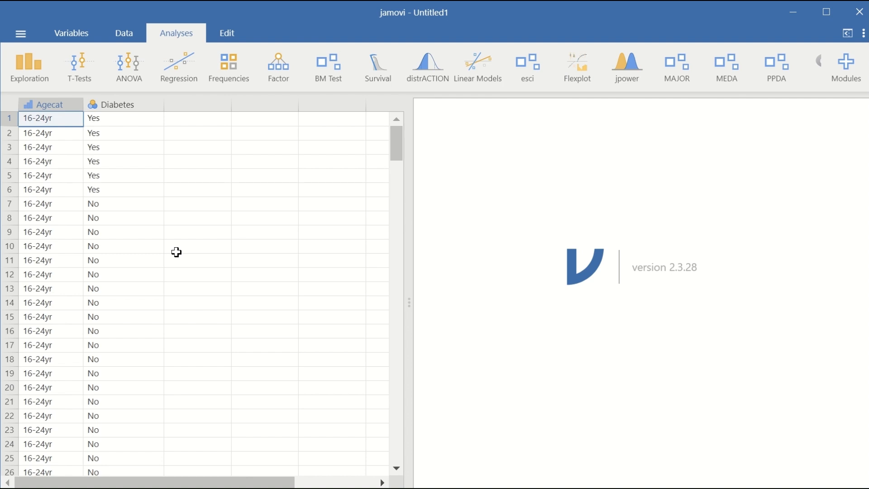
- Examine the Agecat and Diabetes columns of the new dataset across all age categories, from the first row to the last
{"action": "scroll", "coordinate": [177, 252], "scroll_direction": "down", "scroll_amount": 20}
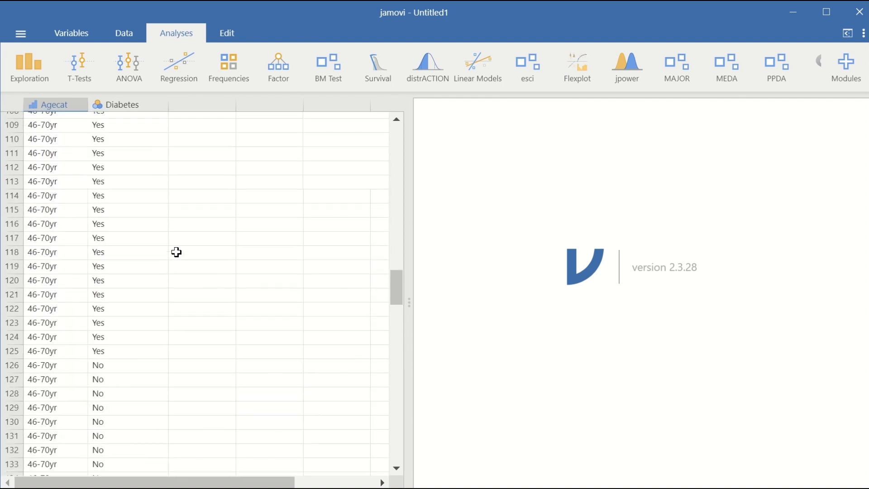
{"action": "scroll", "coordinate": [177, 252], "scroll_direction": "down", "scroll_amount": 20}
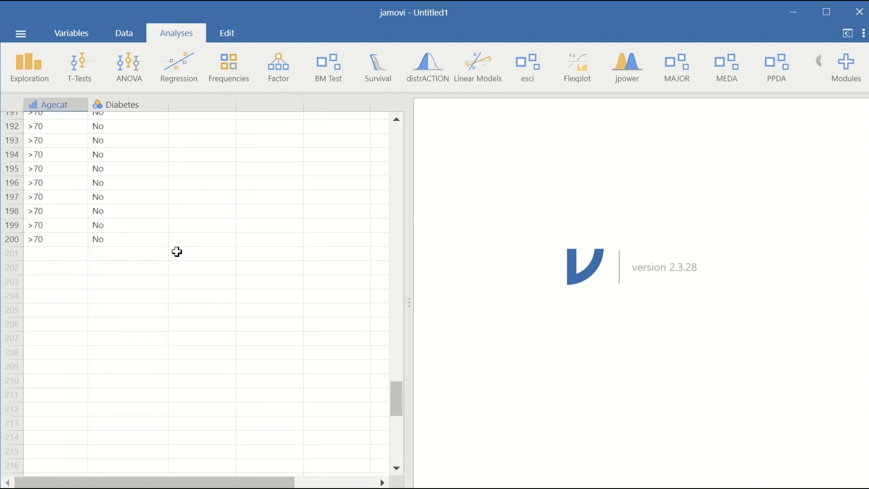
{"action": "scroll", "coordinate": [176, 252], "scroll_direction": "up", "scroll_amount": 20}
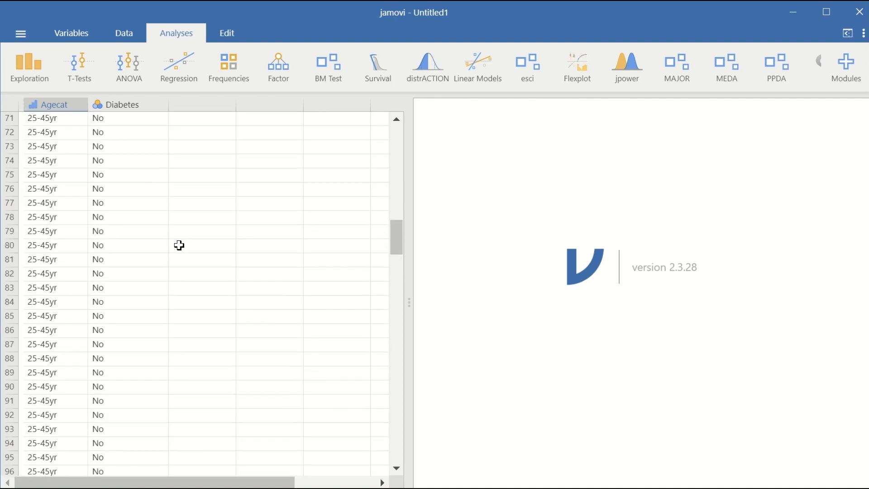
{"action": "scroll", "coordinate": [179, 245], "scroll_direction": "up", "scroll_amount": 3}
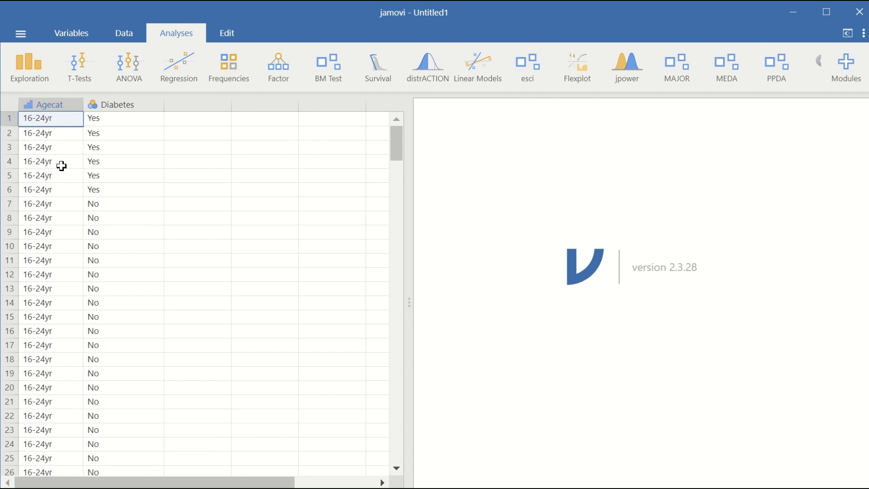
{"action": "scroll", "coordinate": [62, 167], "scroll_direction": "down", "scroll_amount": 15}
{"action": "scroll", "coordinate": [53, 195], "scroll_direction": "down", "scroll_amount": 10}
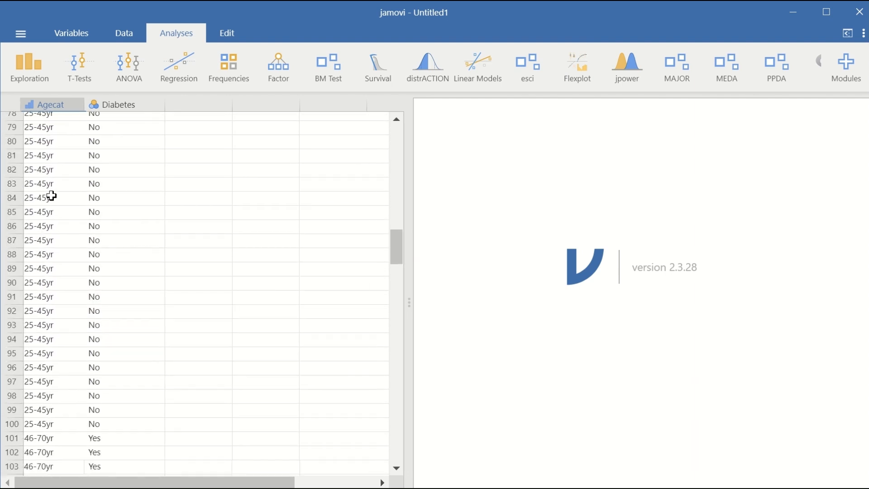
{"action": "scroll", "coordinate": [48, 194], "scroll_direction": "up", "scroll_amount": 4}
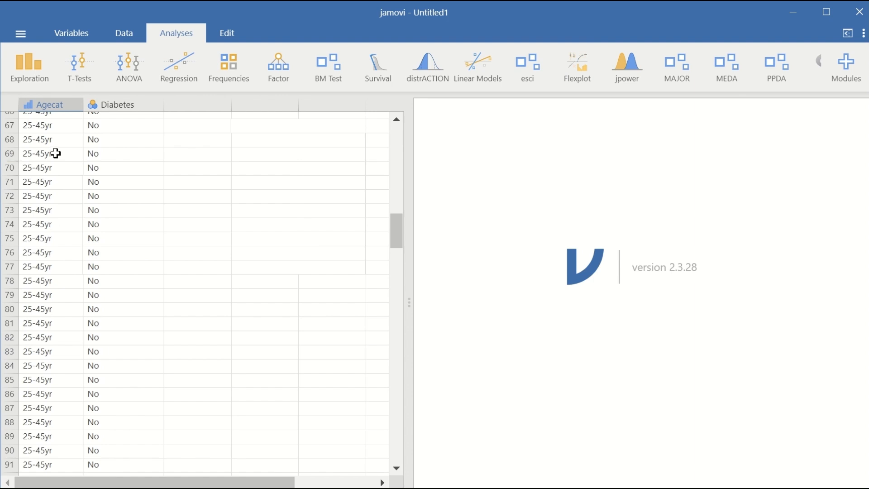
{"action": "scroll", "coordinate": [56, 180], "scroll_direction": "down", "scroll_amount": 6}
{"action": "scroll", "coordinate": [56, 180], "scroll_direction": "down", "scroll_amount": 6}
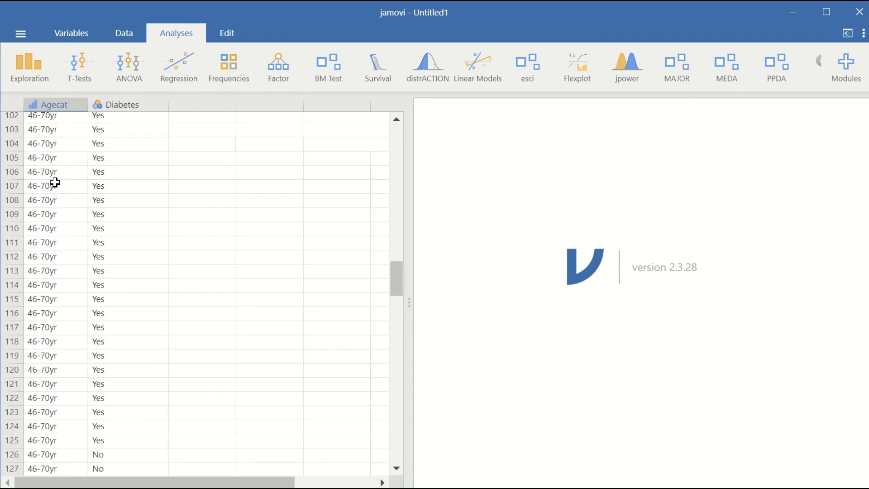
{"action": "scroll", "coordinate": [81, 251], "scroll_direction": "down", "scroll_amount": 16}
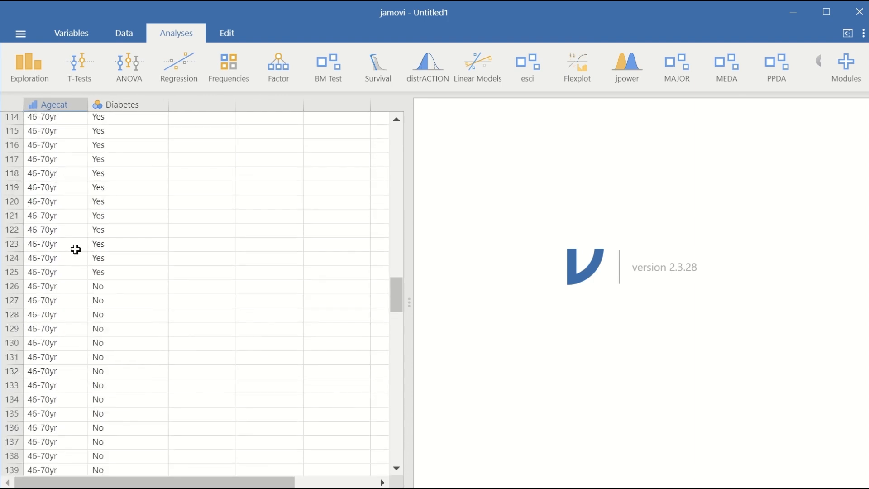
{"action": "scroll", "coordinate": [65, 237], "scroll_direction": "down", "scroll_amount": 4}
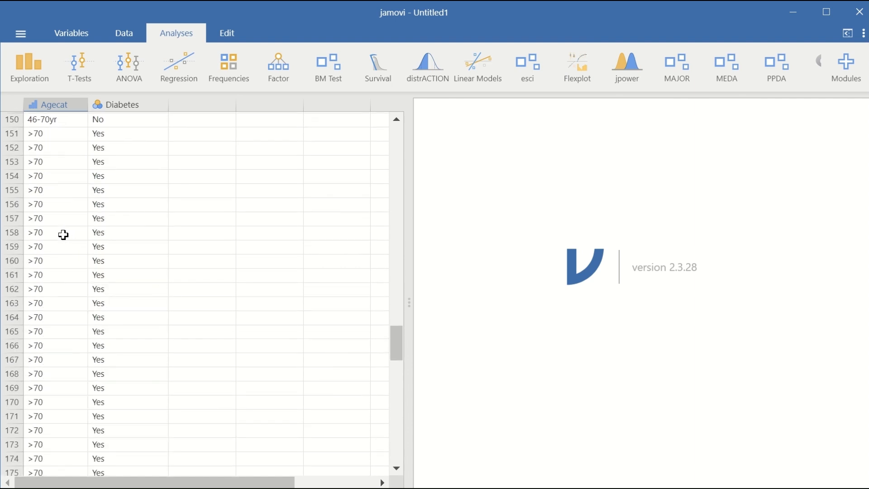
{"action": "scroll", "coordinate": [63, 235], "scroll_direction": "up", "scroll_amount": 20}
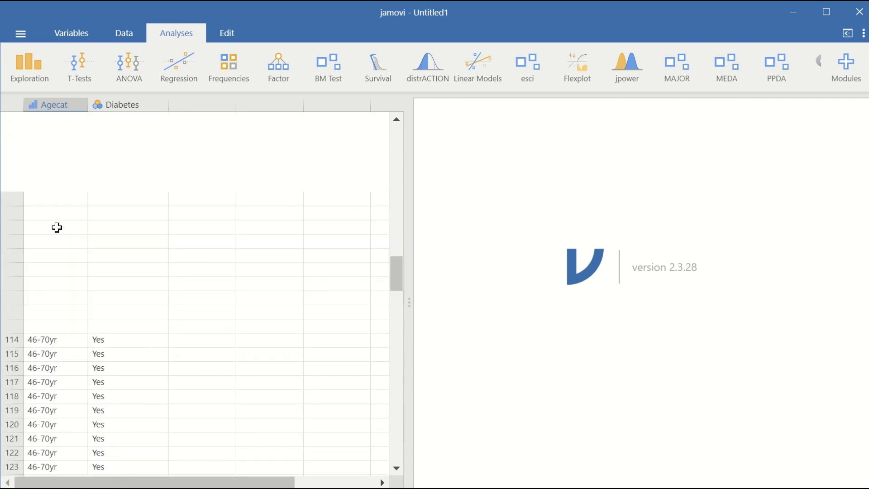
{"action": "scroll", "coordinate": [58, 220], "scroll_direction": "up", "scroll_amount": 10}
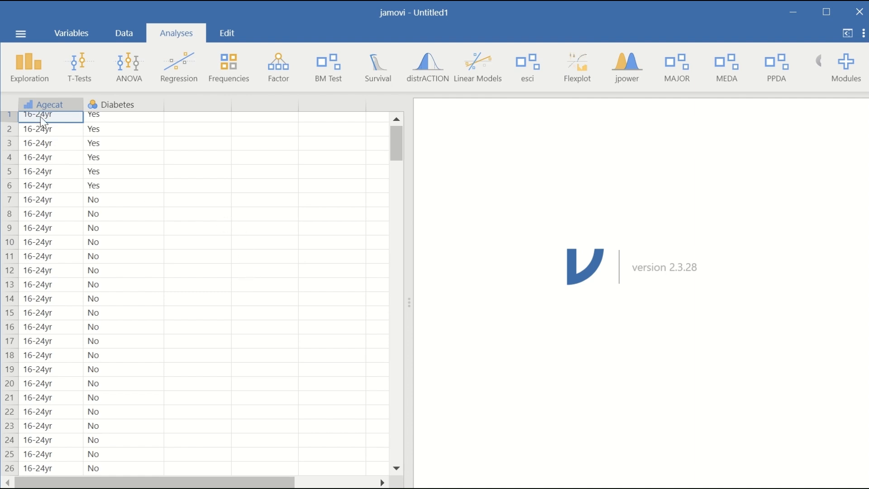
- Create a Descriptives analysis of Agecat and Diabetes with frequency tables
{"action": "left_click", "coordinate": [29, 64]}
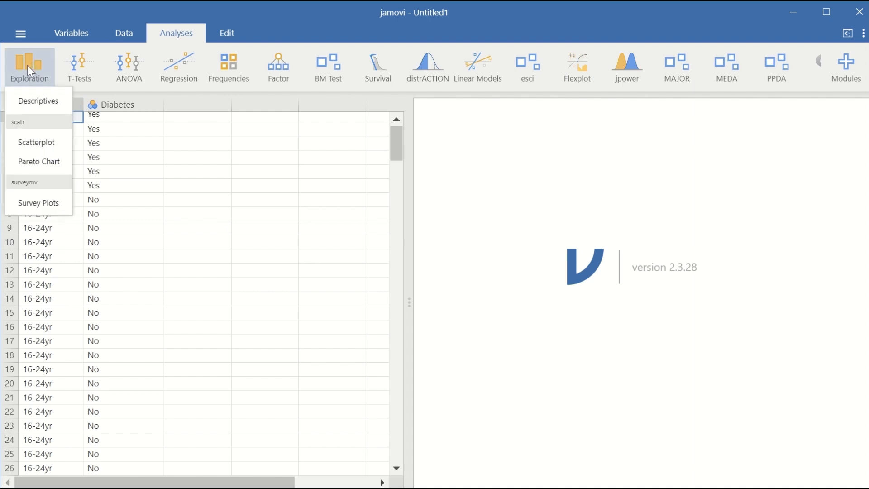
{"action": "left_click", "coordinate": [33, 102]}
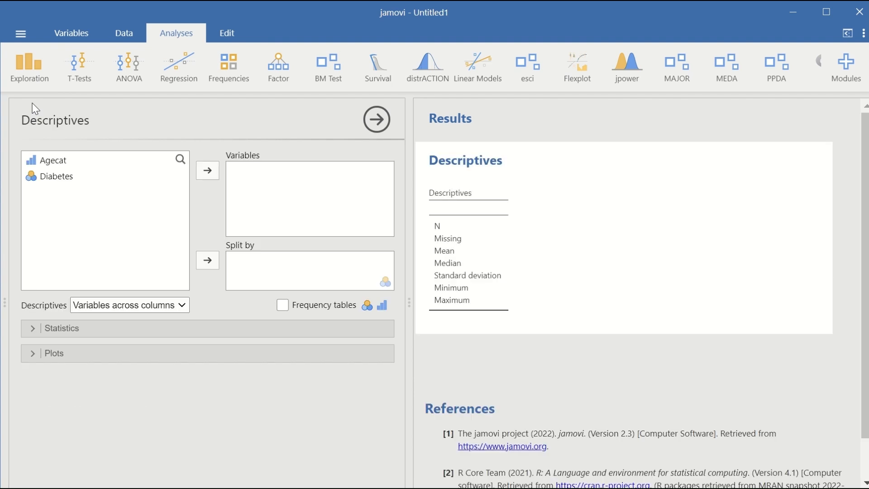
{"action": "left_click", "coordinate": [54, 162]}
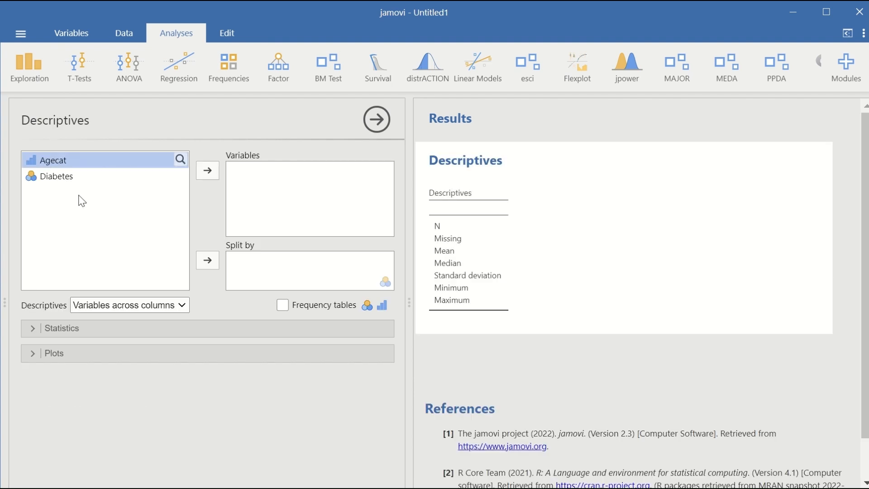
{"action": "left_click", "coordinate": [211, 169]}
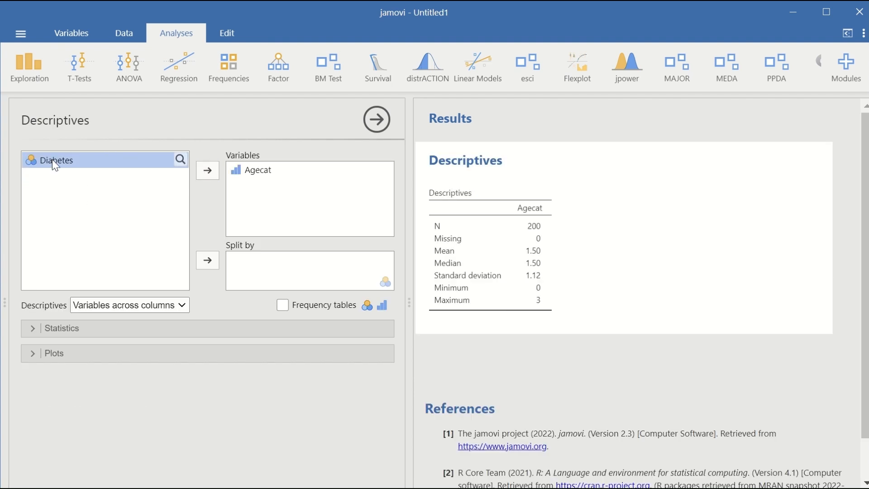
{"action": "left_click", "coordinate": [208, 171]}
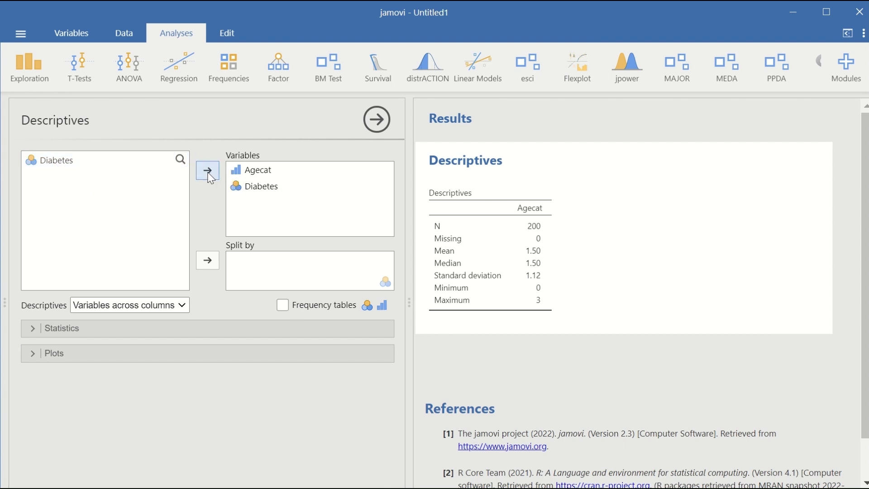
{"action": "left_click", "coordinate": [282, 305]}
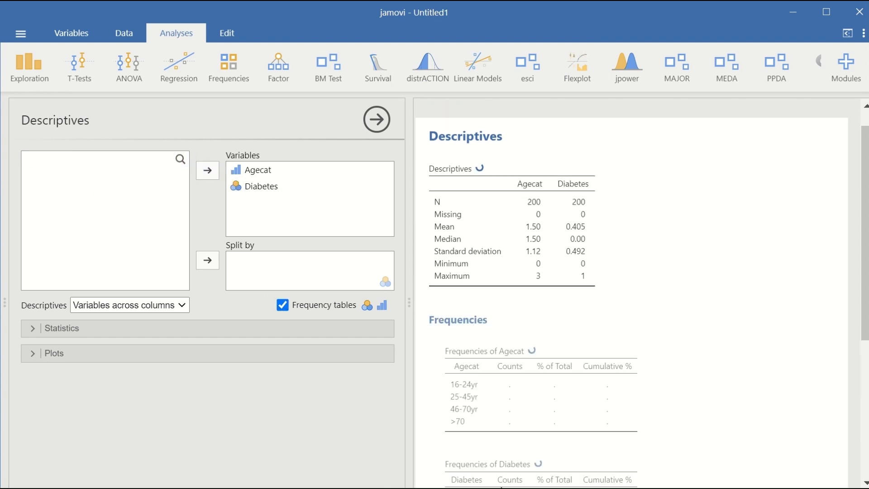
- Exclude the mean, median and standard deviation from the descriptive statistics and review the frequency tables of Agecat and Diabetes
{"action": "left_click", "coordinate": [48, 334]}
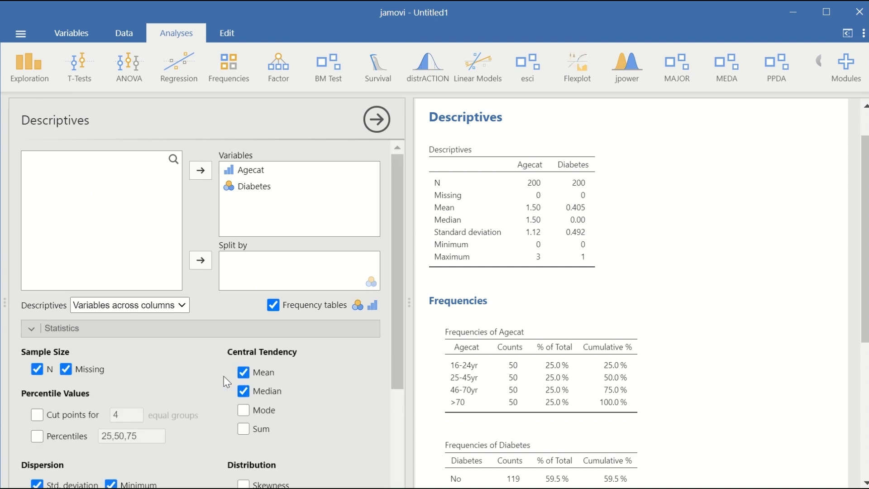
{"action": "left_click", "coordinate": [243, 372]}
{"action": "left_click", "coordinate": [244, 391]}
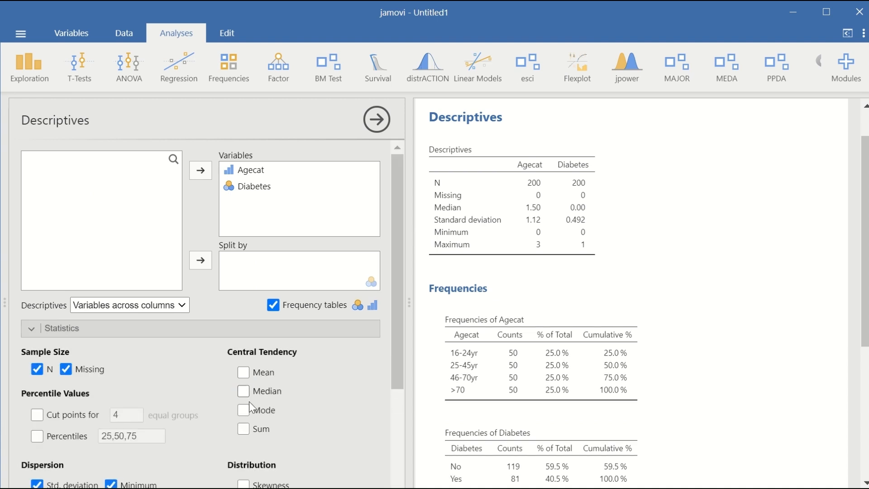
{"action": "scroll", "coordinate": [229, 400], "scroll_direction": "down", "scroll_amount": 3}
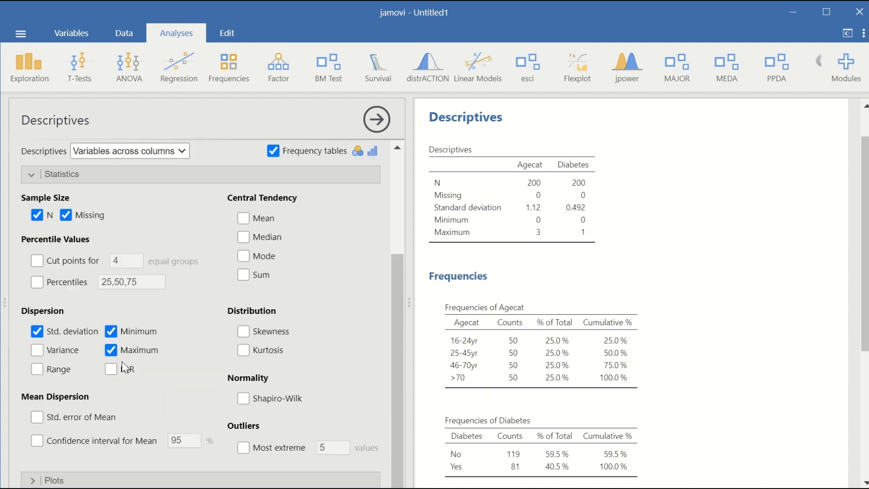
{"action": "left_click", "coordinate": [37, 331]}
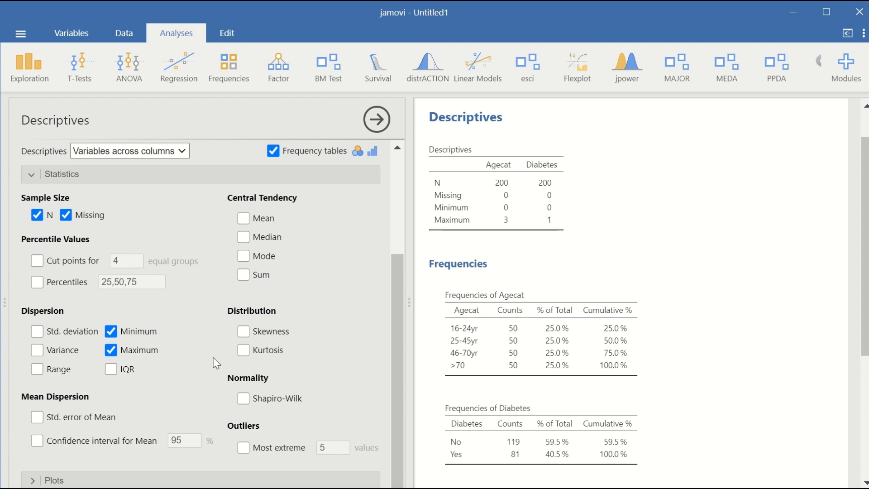
{"action": "scroll", "coordinate": [834, 312], "scroll_direction": "up", "scroll_amount": 1}
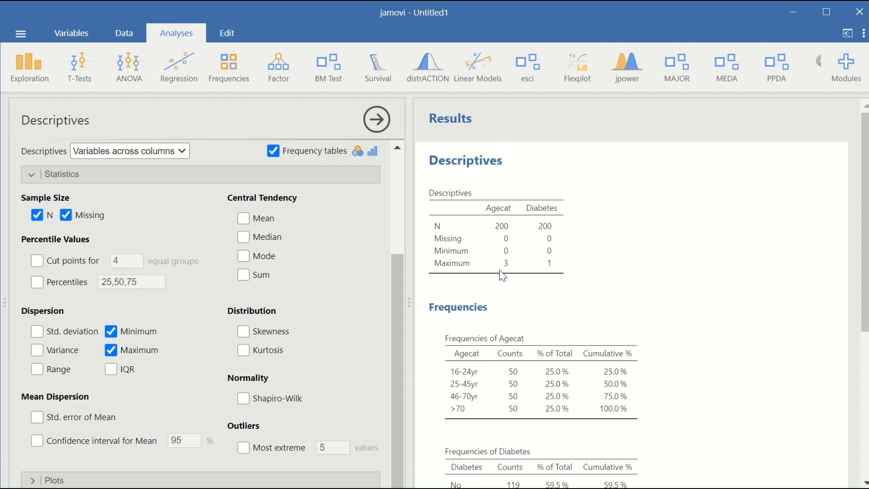
{"action": "left_click", "coordinate": [759, 248]}
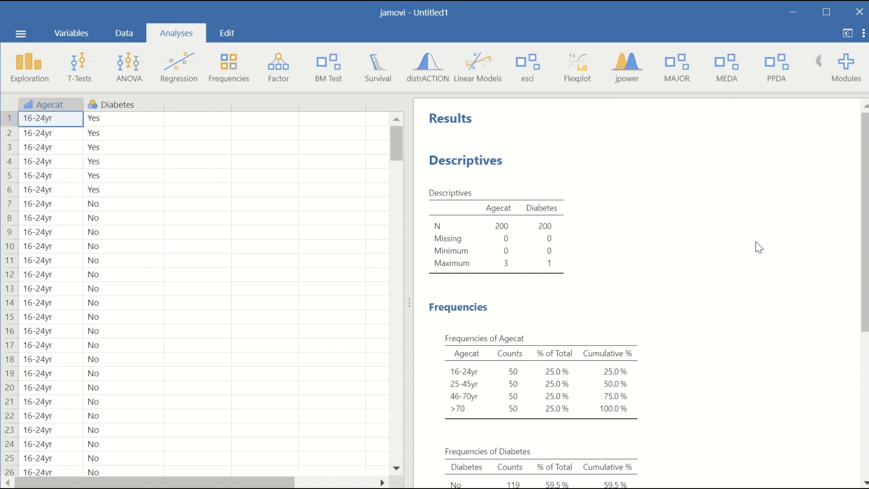
{"action": "scroll", "coordinate": [743, 274], "scroll_direction": "down", "scroll_amount": 2}
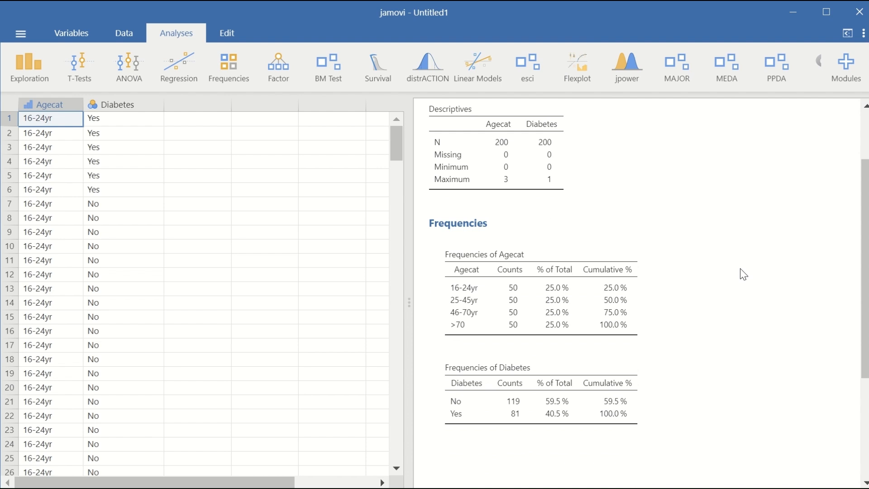
{"action": "scroll", "coordinate": [744, 274], "scroll_direction": "down", "scroll_amount": 2}
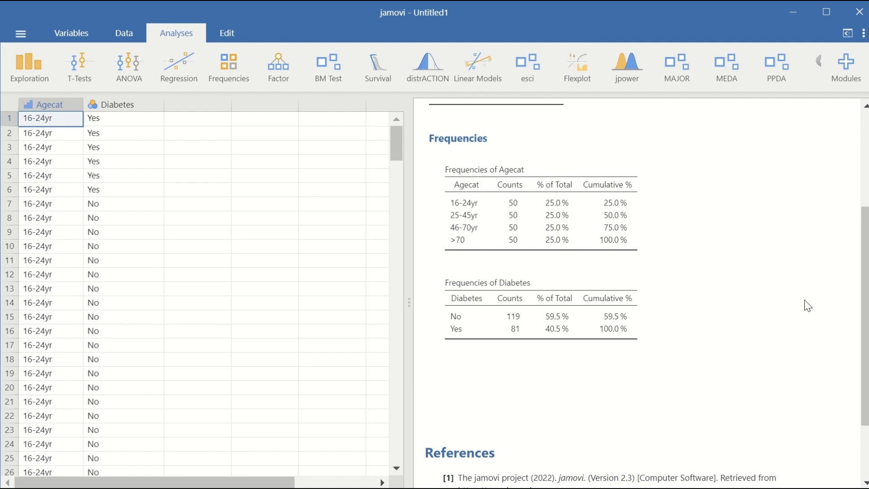
{"action": "scroll", "coordinate": [724, 294], "scroll_direction": "down", "scroll_amount": 2}
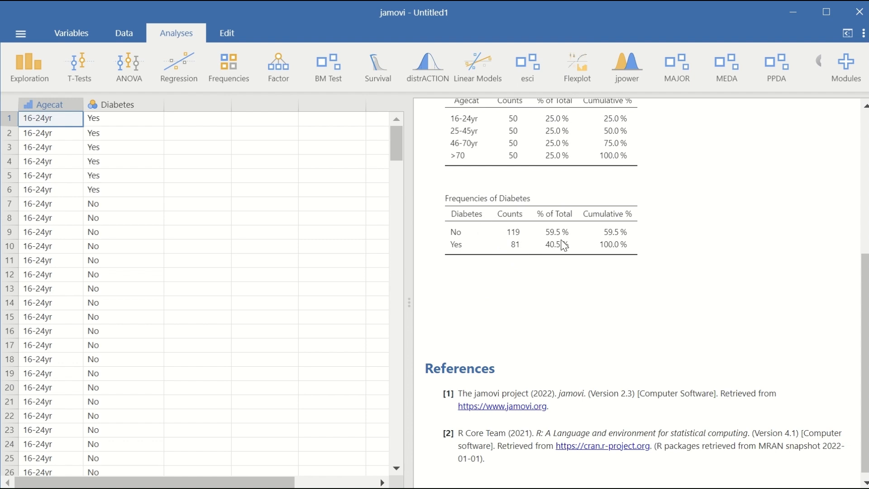
{"action": "scroll", "coordinate": [722, 350], "scroll_direction": "up", "scroll_amount": 5}
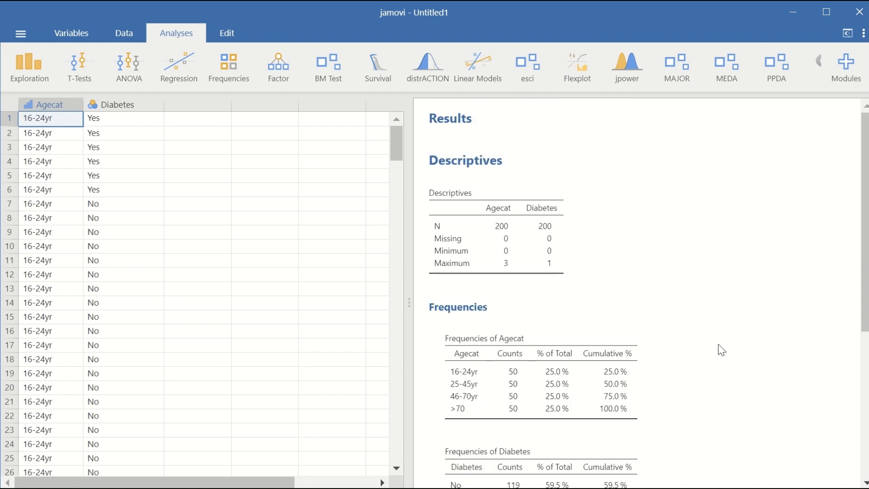
- Create a binomial logistic regression with Diabetes as the dependent variable and Agecat as the factor
{"action": "left_click", "coordinate": [175, 68]}
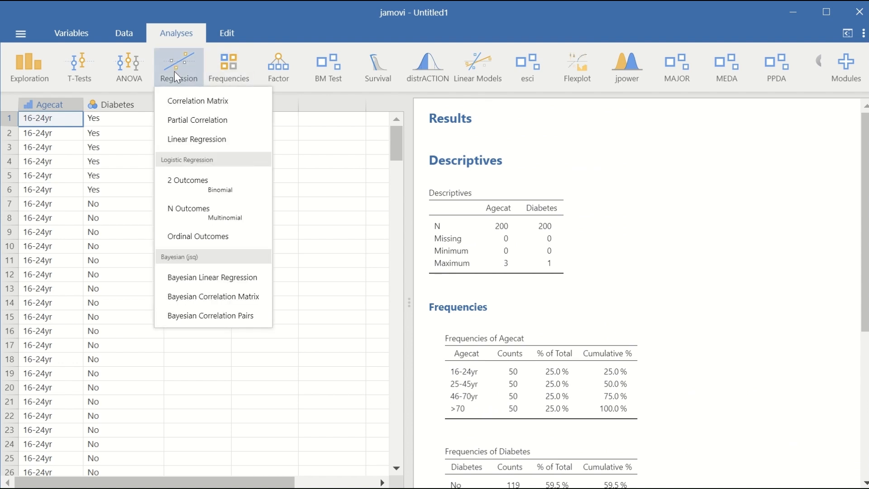
{"action": "left_click", "coordinate": [213, 193]}
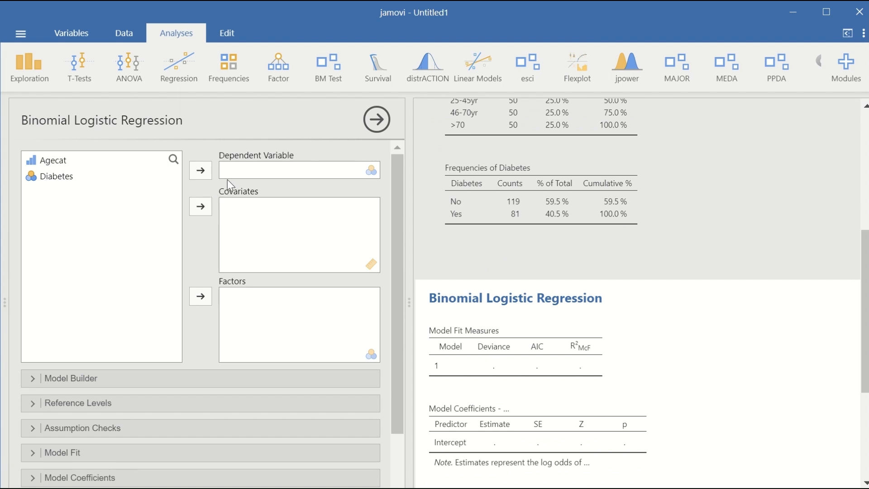
{"action": "left_click", "coordinate": [61, 177]}
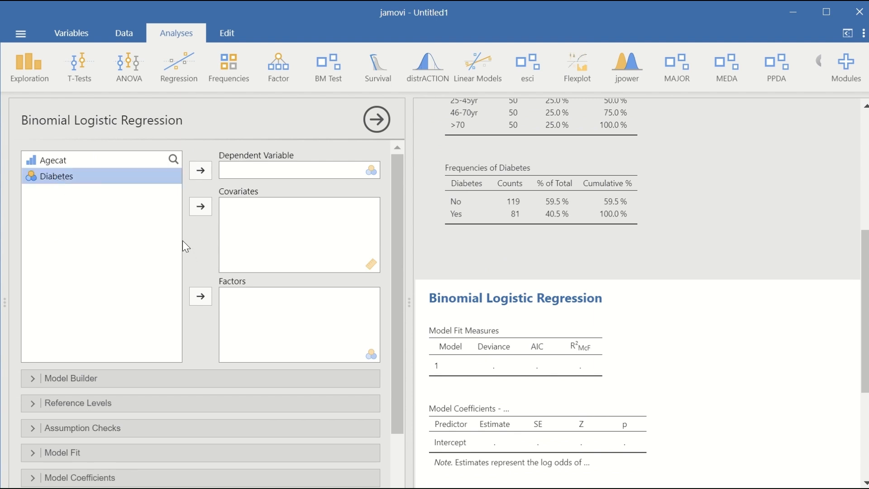
{"action": "left_click", "coordinate": [200, 175]}
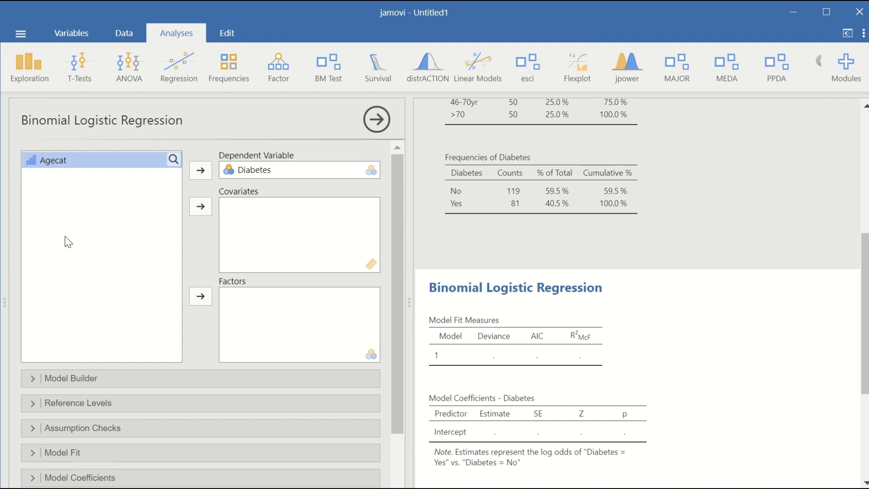
{"action": "left_click", "coordinate": [209, 296]}
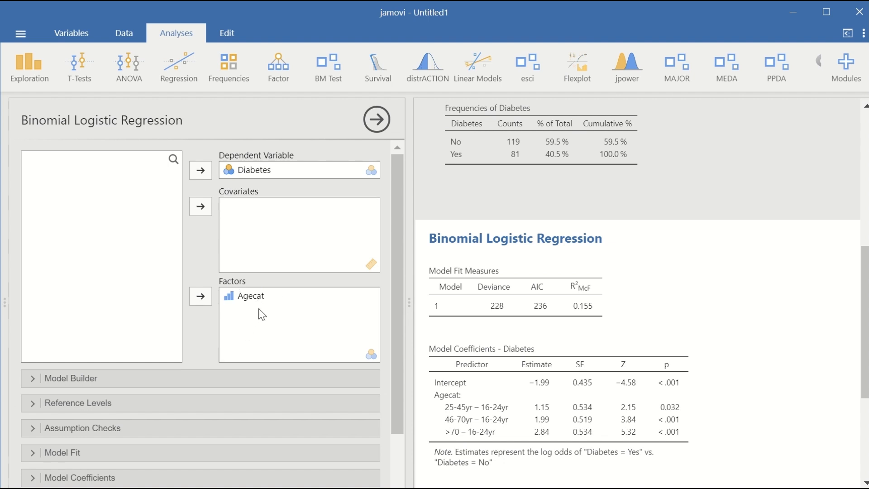
- Check the model builder block and the available reference levels for Diabetes and Agecat
{"action": "scroll", "coordinate": [189, 332], "scroll_direction": "down", "scroll_amount": 3}
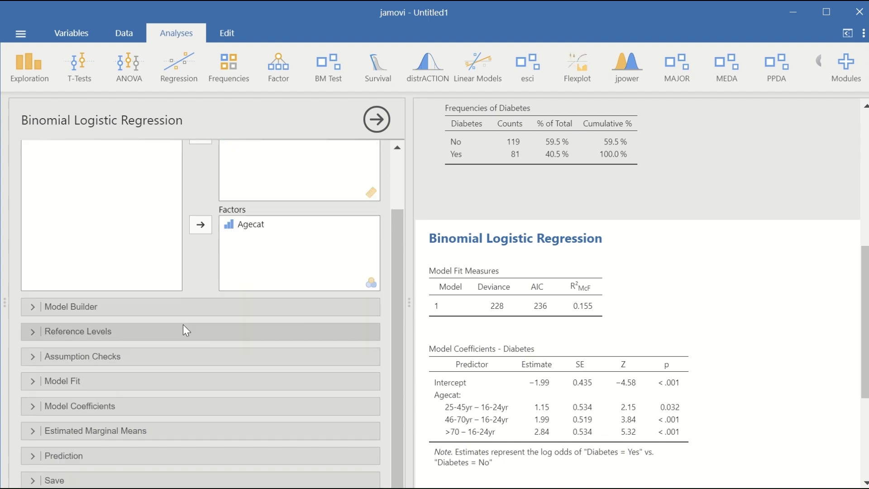
{"action": "left_click", "coordinate": [106, 307]}
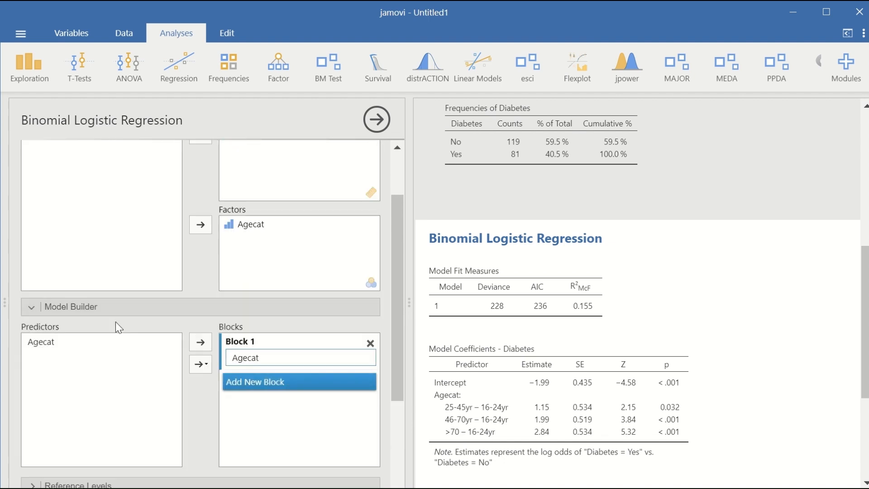
{"action": "left_click", "coordinate": [32, 307]}
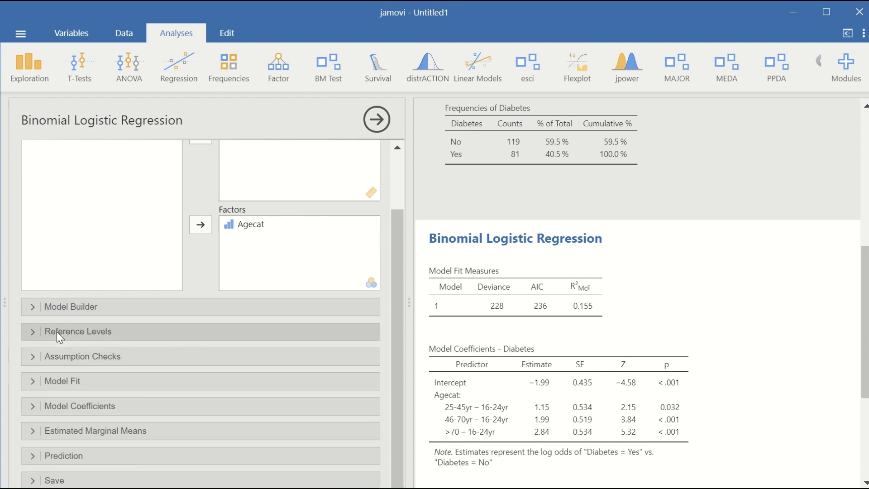
{"action": "left_click", "coordinate": [56, 332]}
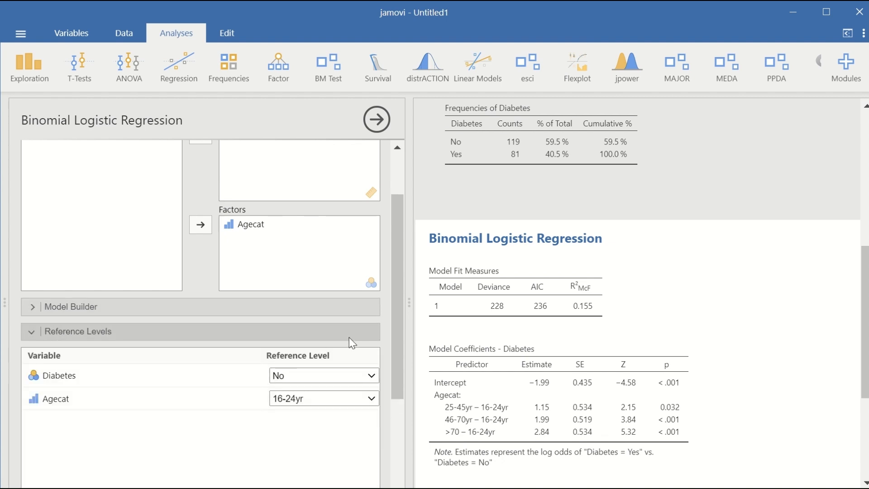
{"action": "scroll", "coordinate": [349, 338], "scroll_direction": "down", "scroll_amount": 3}
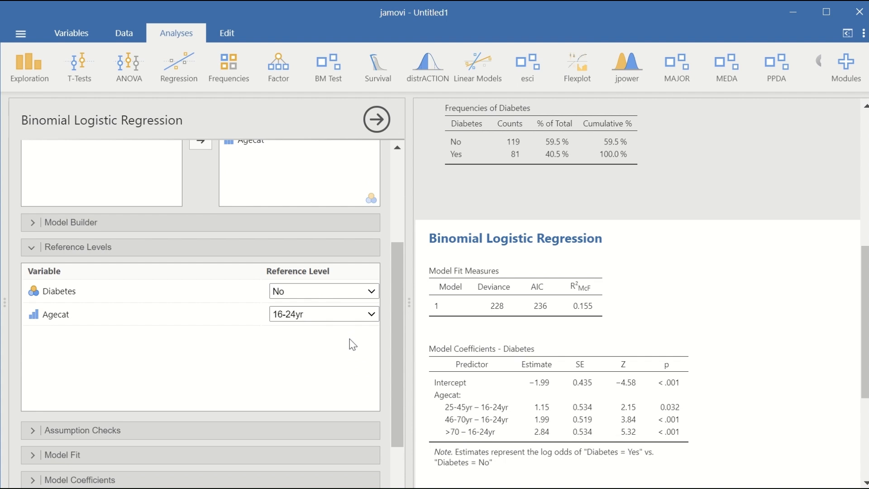
{"action": "left_click", "coordinate": [330, 292]}
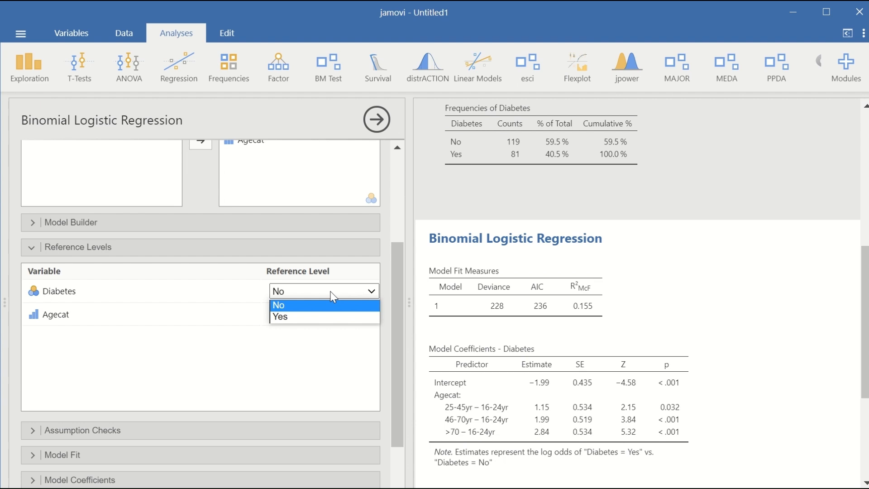
{"action": "left_click", "coordinate": [179, 264]}
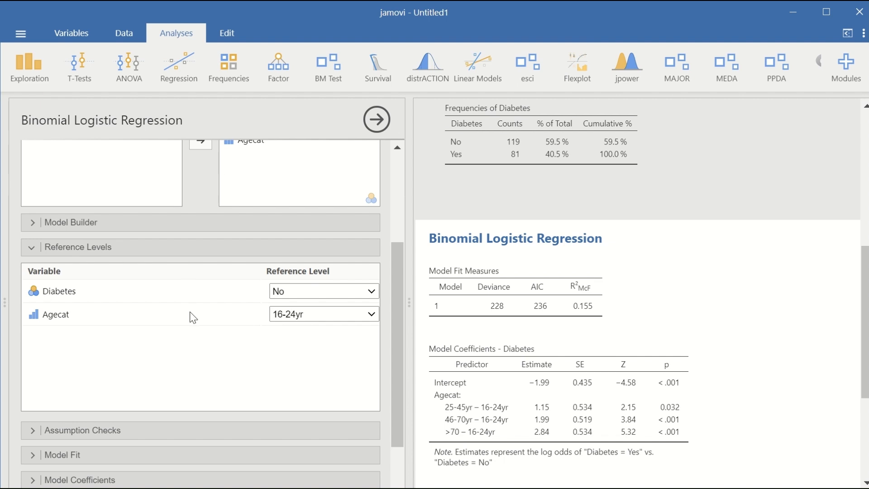
{"action": "left_click", "coordinate": [371, 313]}
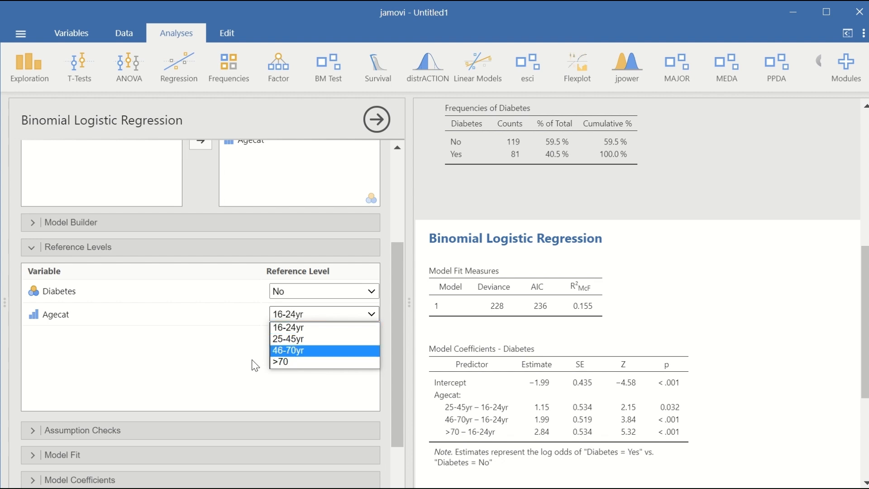
{"action": "left_click", "coordinate": [187, 355]}
- Add Cox & Snell's R² and Nagelkerke's R² to the model fit measures
{"action": "scroll", "coordinate": [219, 362], "scroll_direction": "down", "scroll_amount": 2}
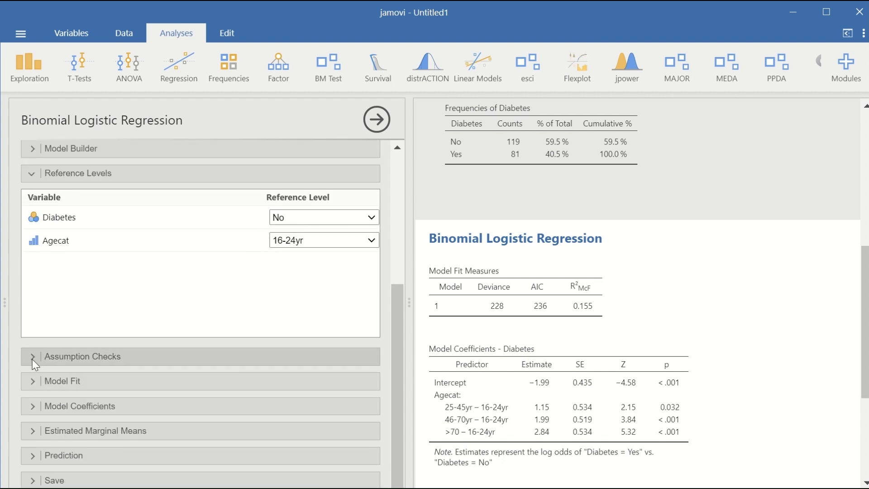
{"action": "left_click", "coordinate": [37, 360]}
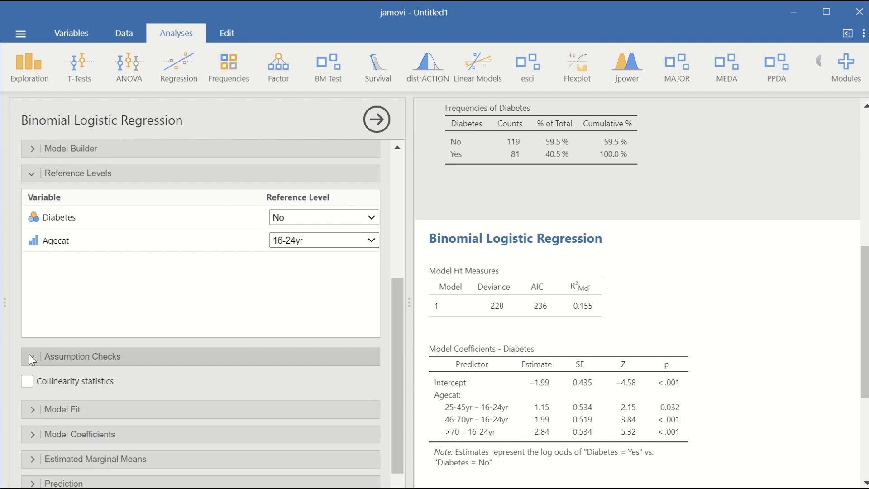
{"action": "left_click", "coordinate": [30, 357]}
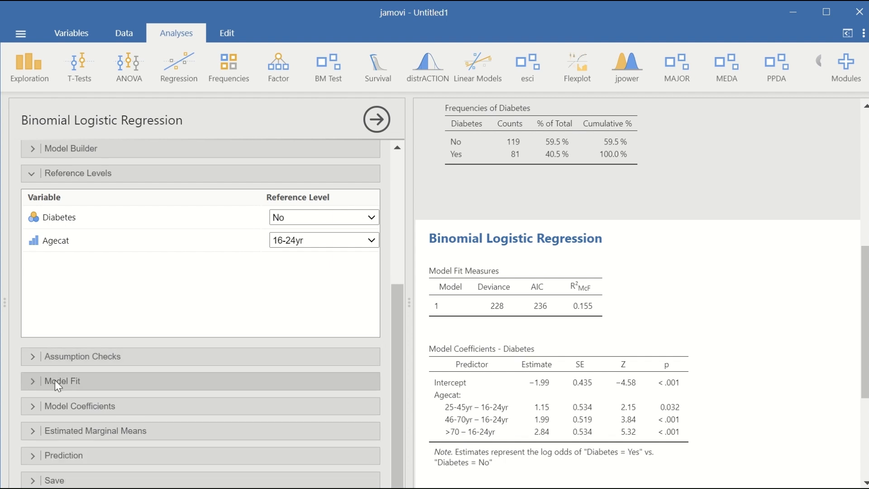
{"action": "left_click", "coordinate": [24, 381]}
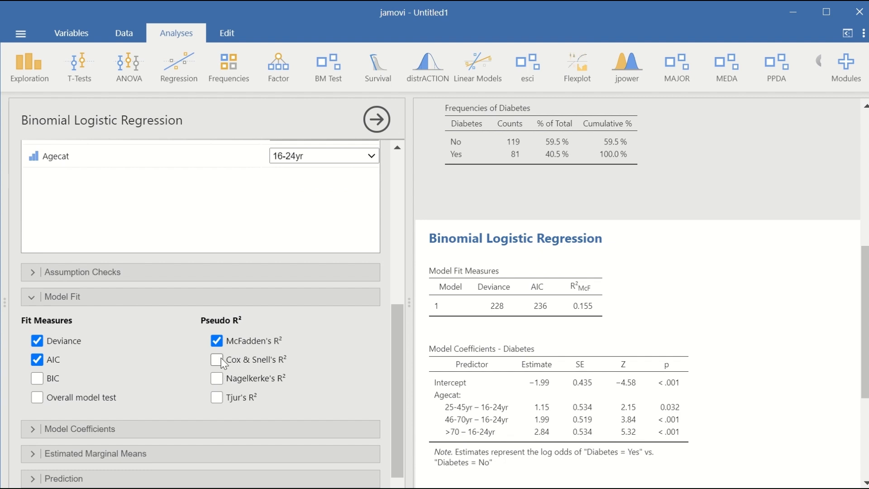
{"action": "left_click", "coordinate": [217, 359]}
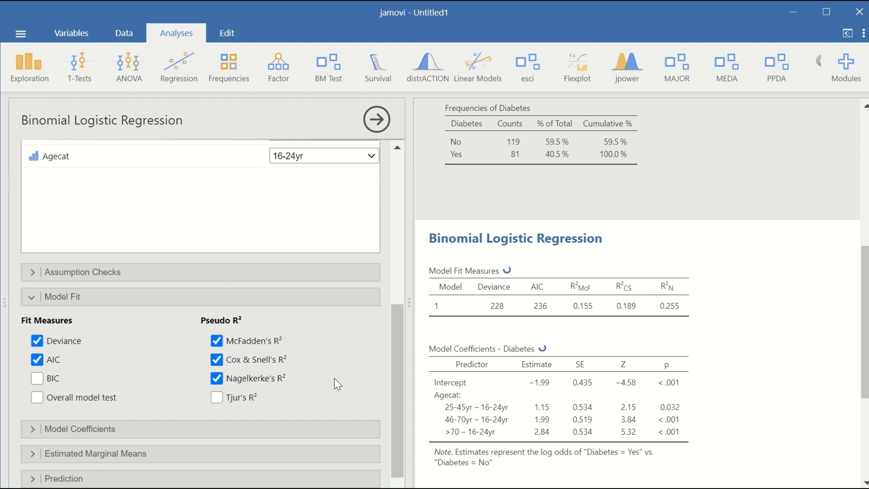
{"action": "scroll", "coordinate": [271, 359], "scroll_direction": "down", "scroll_amount": 1}
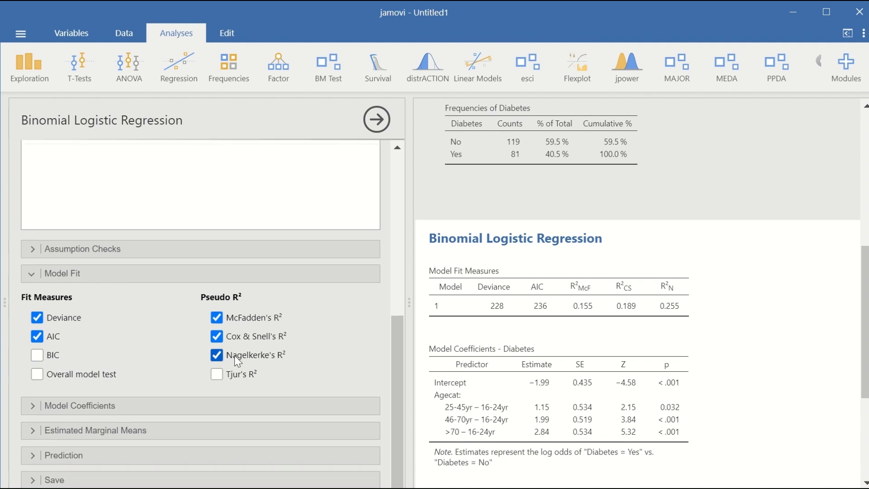
- Add the odds ratio with its 95% confidence interval to the model coefficients for Diabetes
{"action": "left_click", "coordinate": [31, 405]}
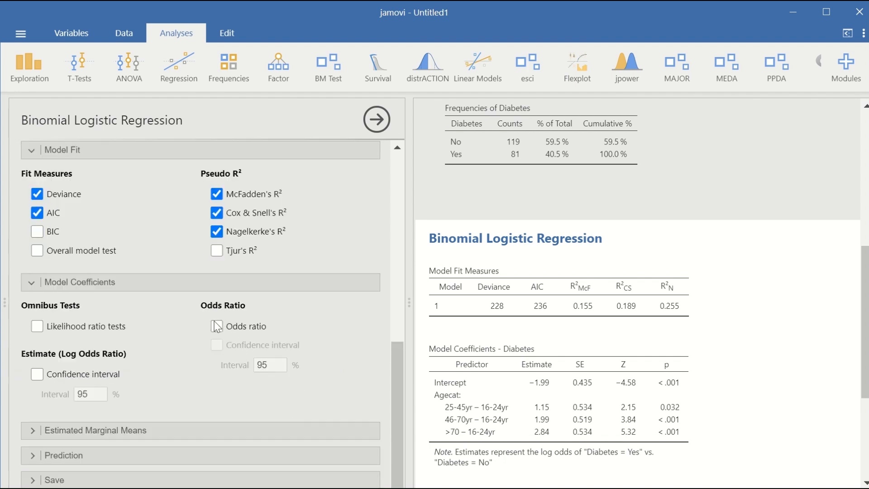
{"action": "left_click", "coordinate": [217, 327]}
{"action": "left_click", "coordinate": [216, 345]}
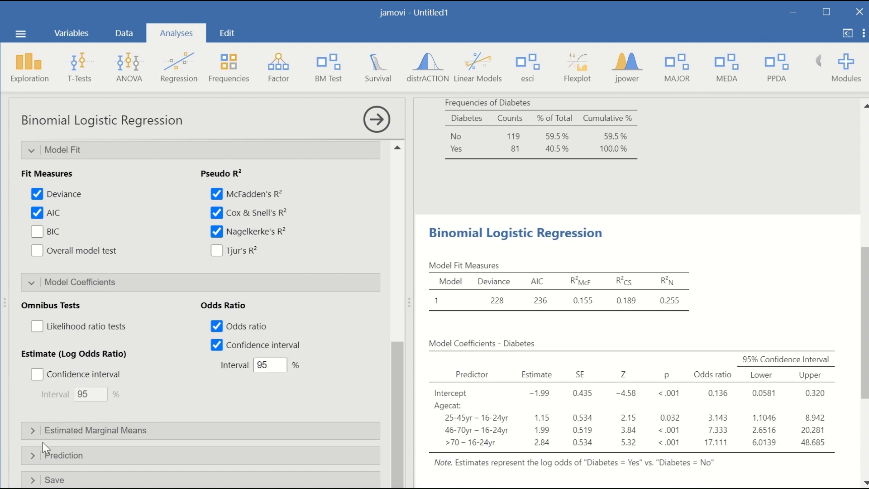
- Look through the estimated marginal means and prediction options of the Diabetes regression
{"action": "left_click", "coordinate": [22, 430]}
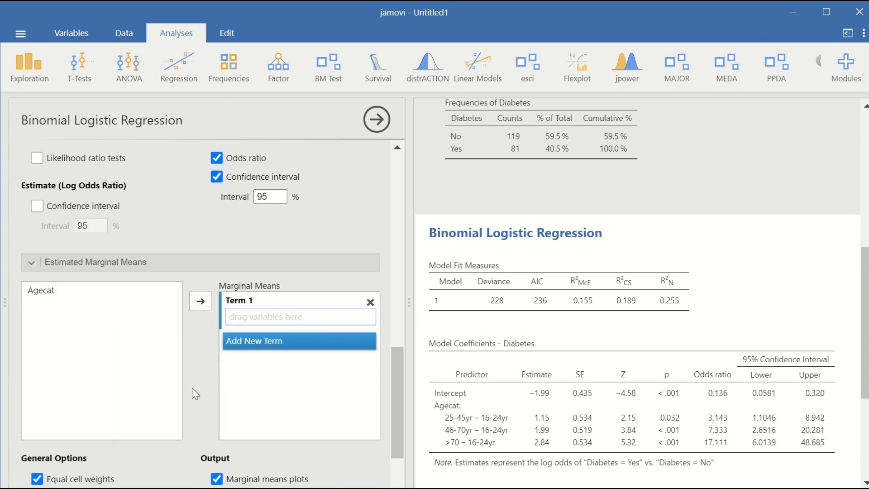
{"action": "left_click", "coordinate": [29, 263]}
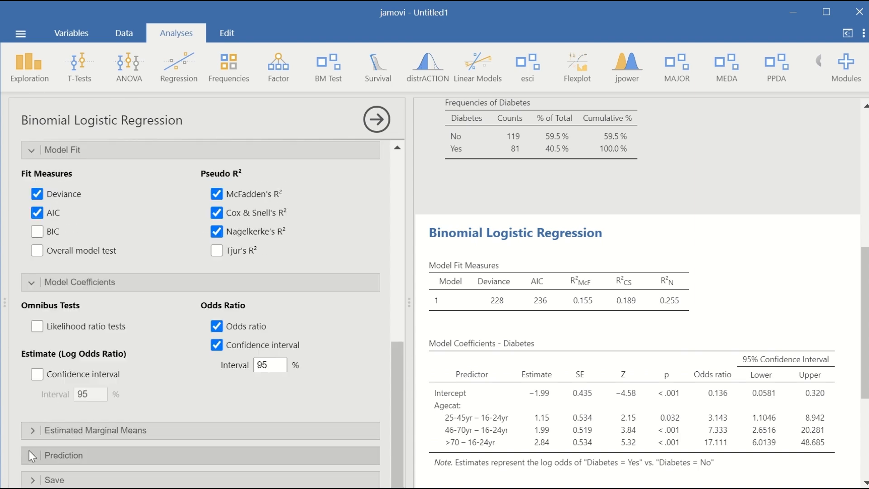
{"action": "left_click", "coordinate": [29, 453]}
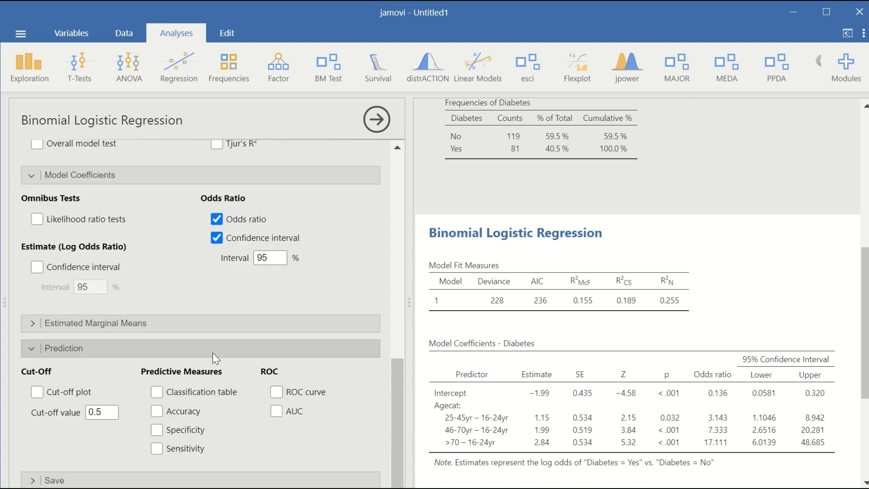
{"action": "left_click", "coordinate": [25, 345]}
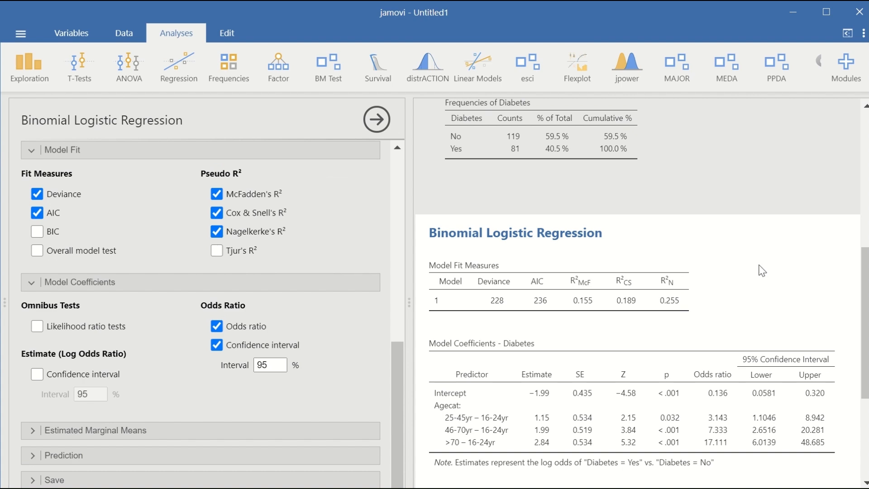
- Review the model fit and coefficients tables for Diabetes, and close the regression options
{"action": "scroll", "coordinate": [772, 251], "scroll_direction": "down", "scroll_amount": 2}
{"action": "scroll", "coordinate": [719, 255], "scroll_direction": "up", "scroll_amount": 1}
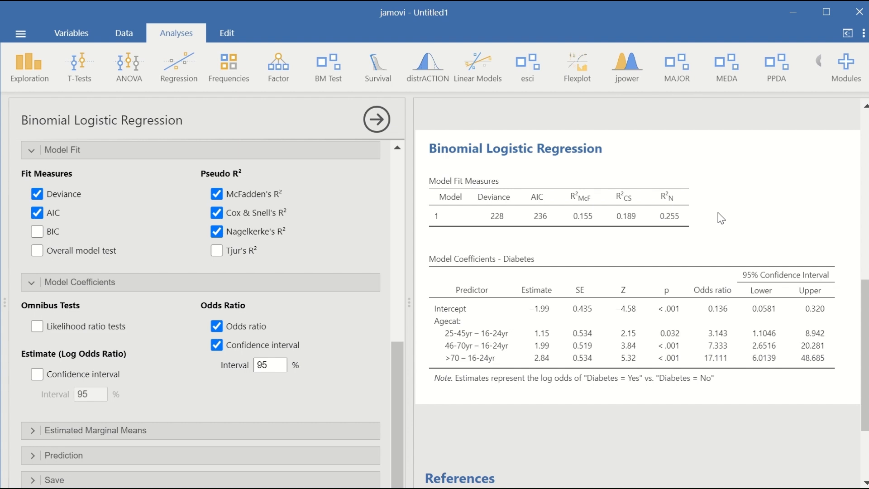
{"action": "scroll", "coordinate": [699, 283], "scroll_direction": "down", "scroll_amount": 2}
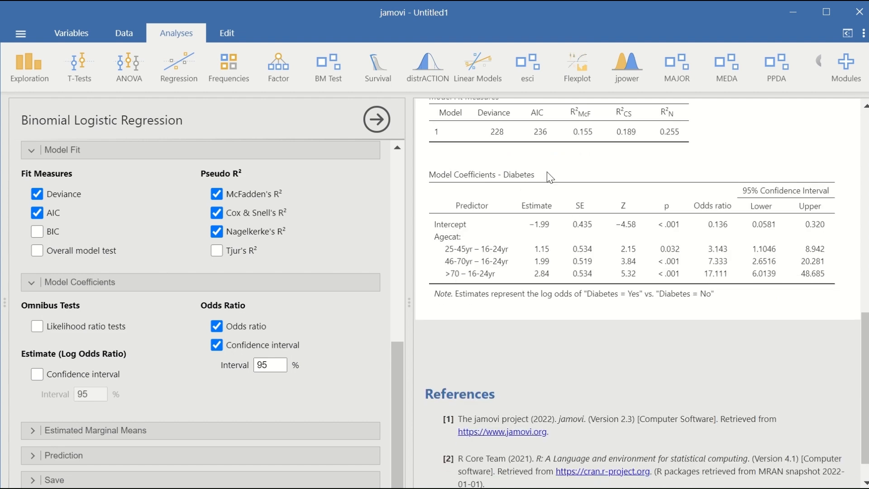
{"action": "left_click", "coordinate": [798, 207]}
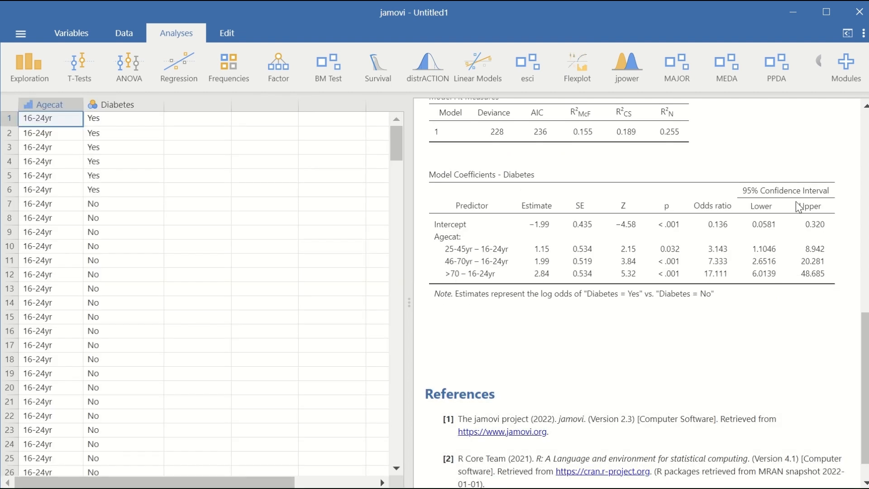